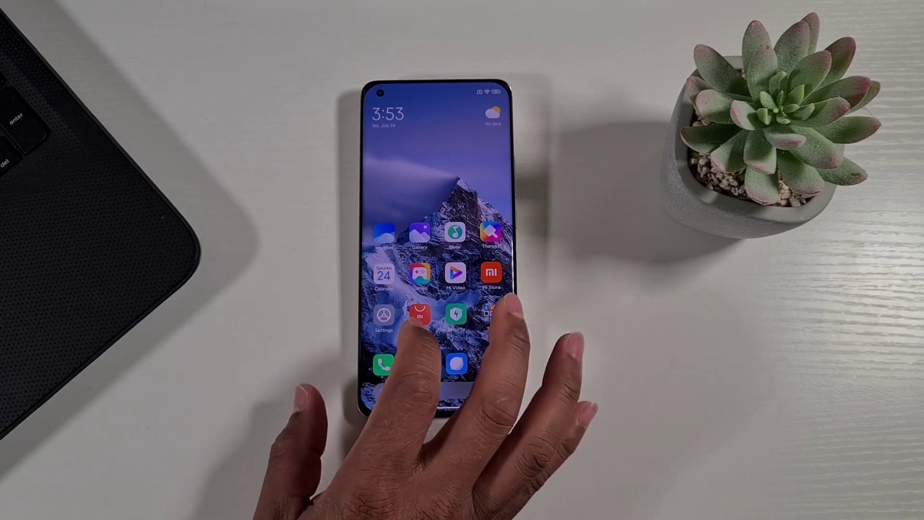
Open the phone's Settings and go to My device > All specs.
left_click(384, 316)
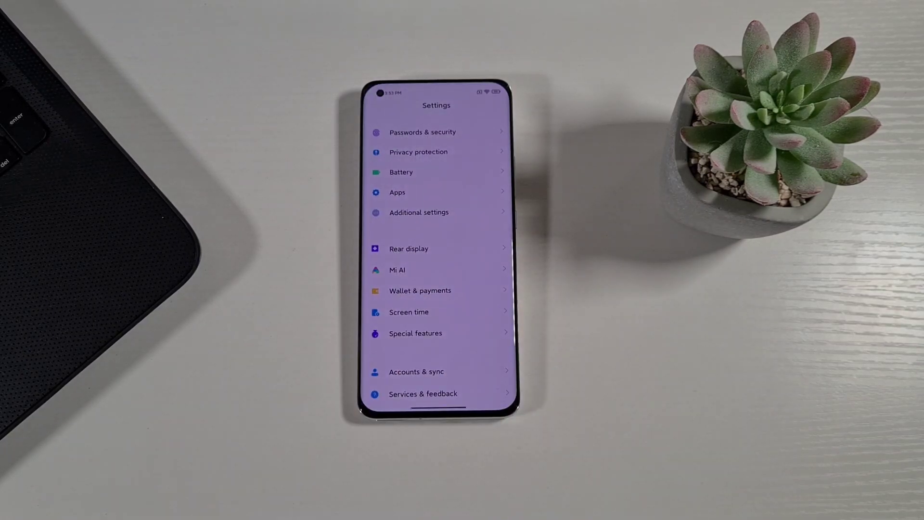
scroll(469, 298, "up", 10)
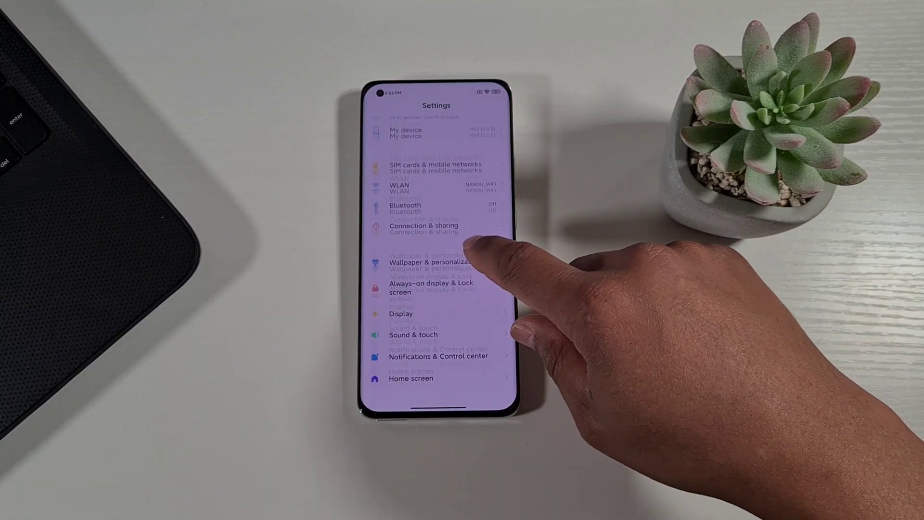
scroll(469, 248, "down", 3)
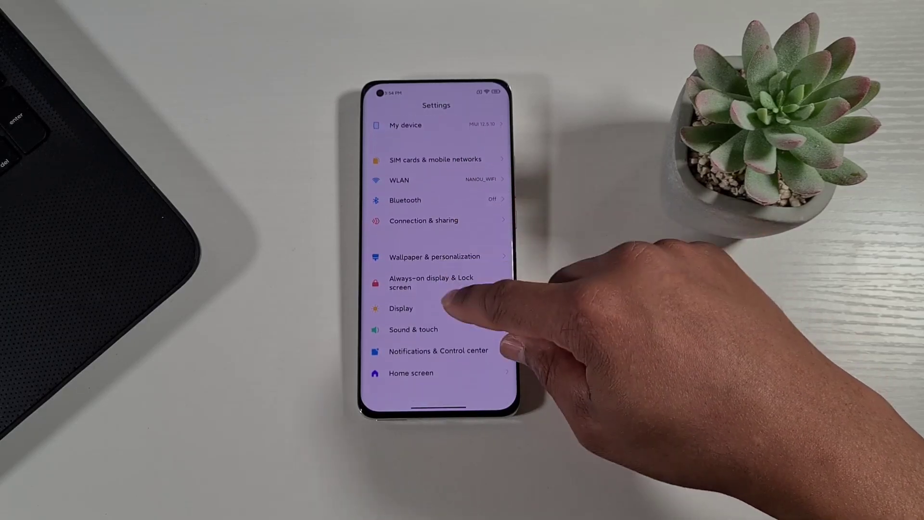
scroll(448, 288, "up", 3)
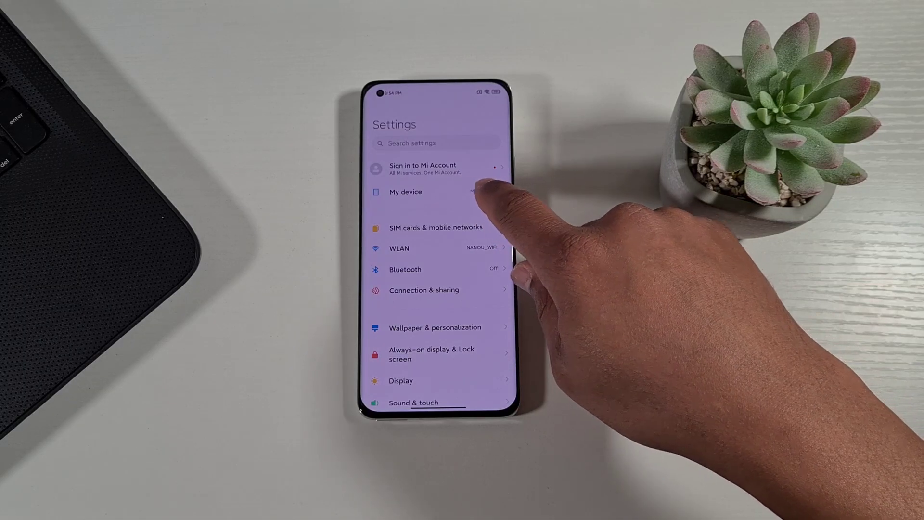
left_click(467, 190)
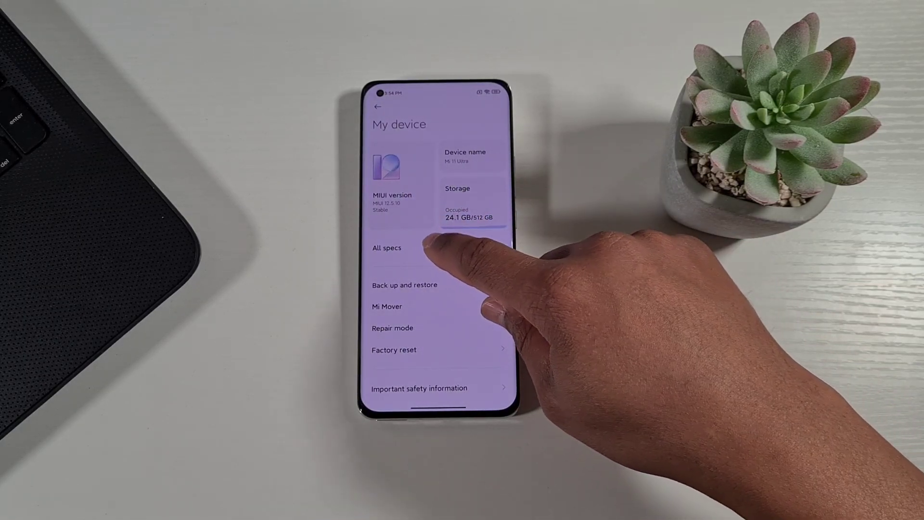
left_click(439, 247)
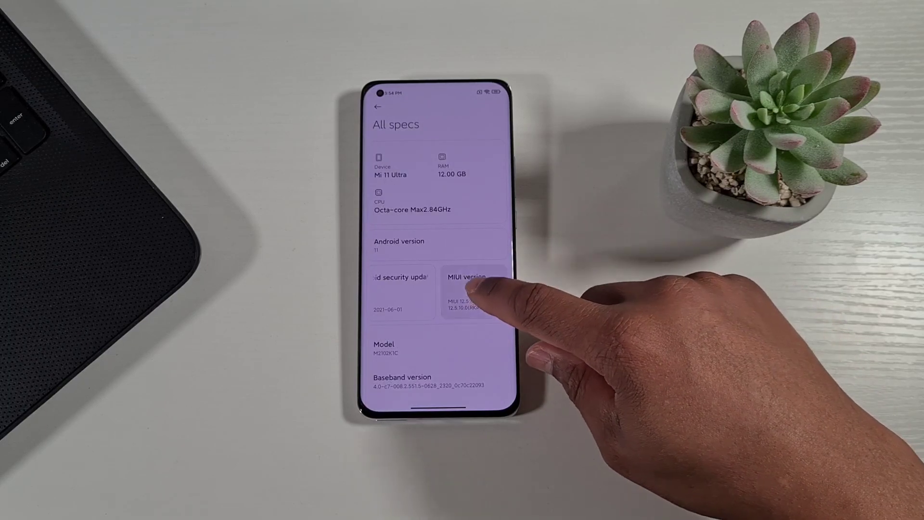
Tap MIUI version to confirm developer mode is already on, then return to the Settings list.
left_click(469, 284)
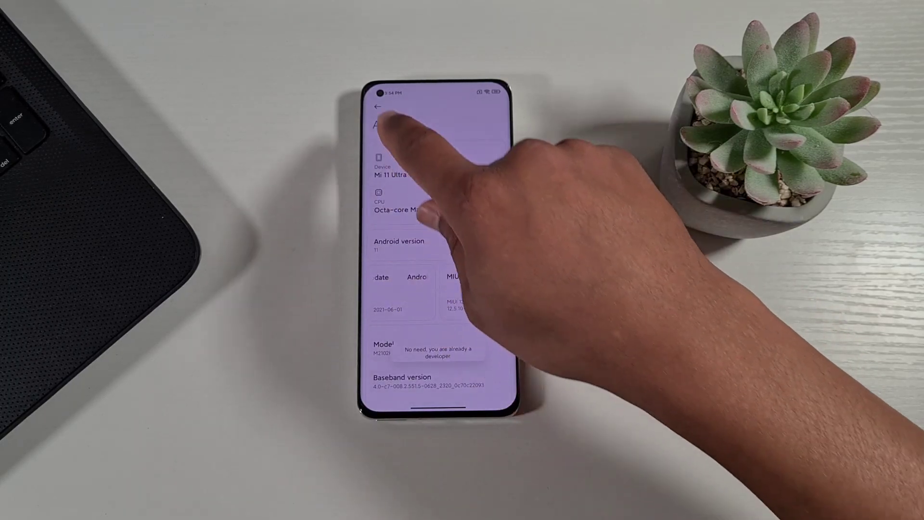
left_click(378, 124)
left_click(378, 124)
scroll(462, 241, "down", 5)
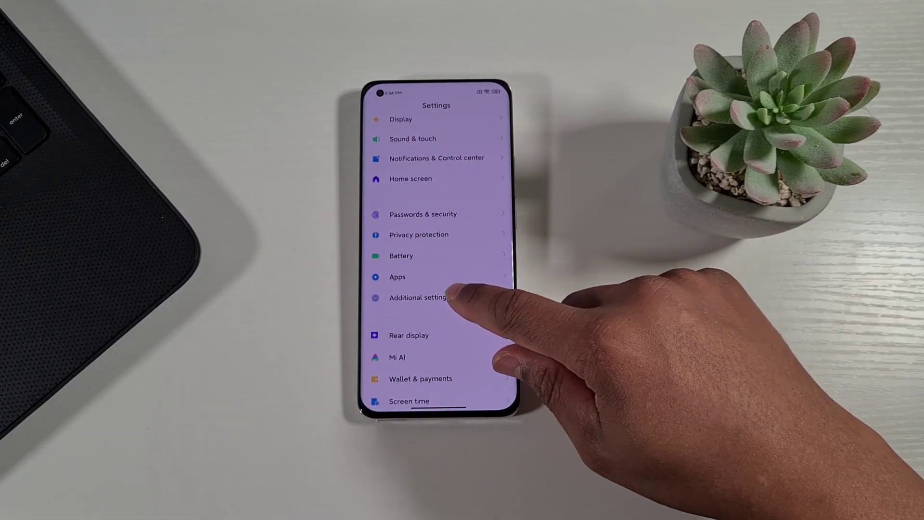
left_click(433, 297)
scroll(467, 327, "down", 2)
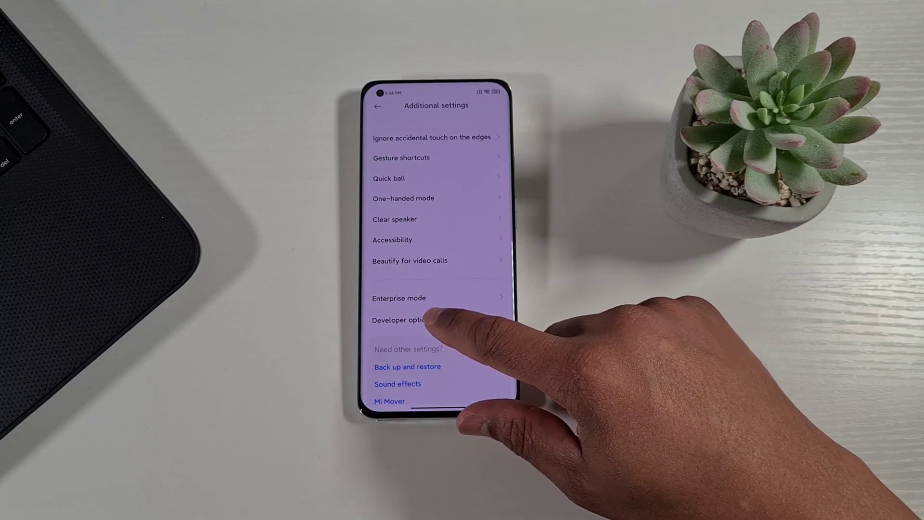
left_click(409, 319)
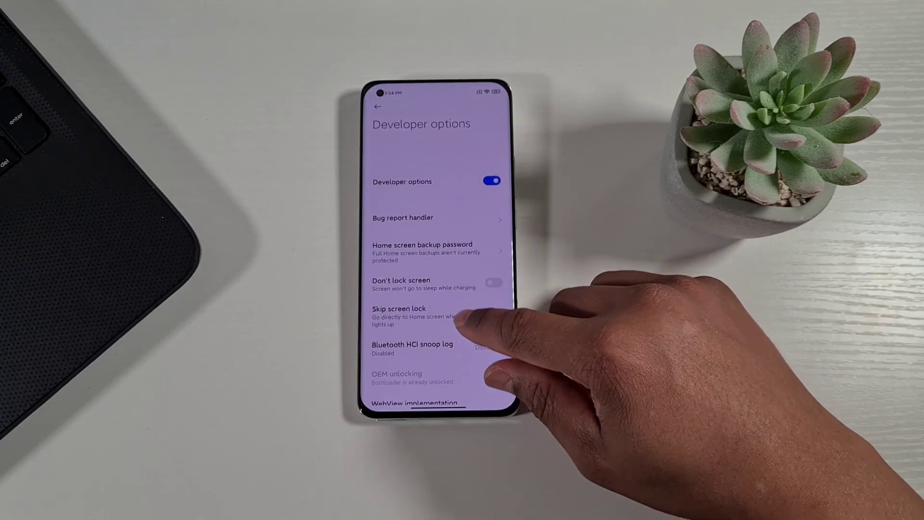
scroll(459, 313, "down", 3)
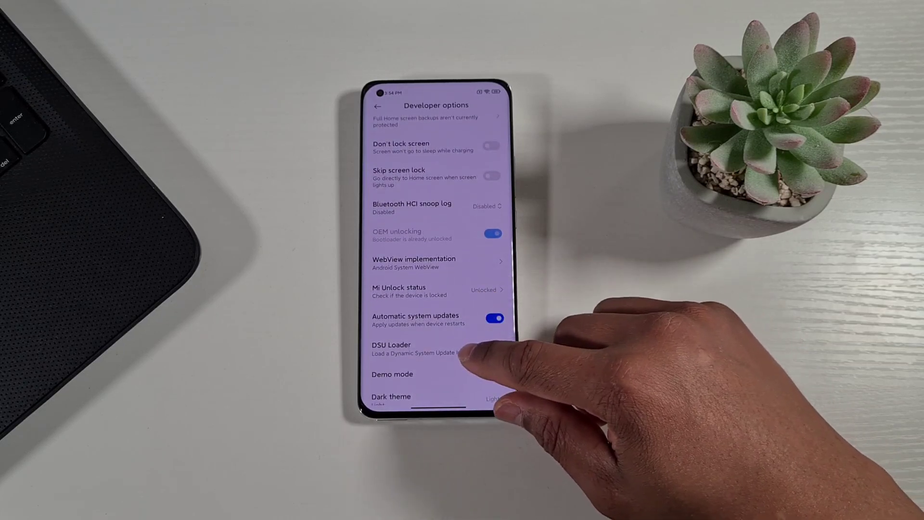
scroll(463, 354, "down", 1)
left_click(433, 264)
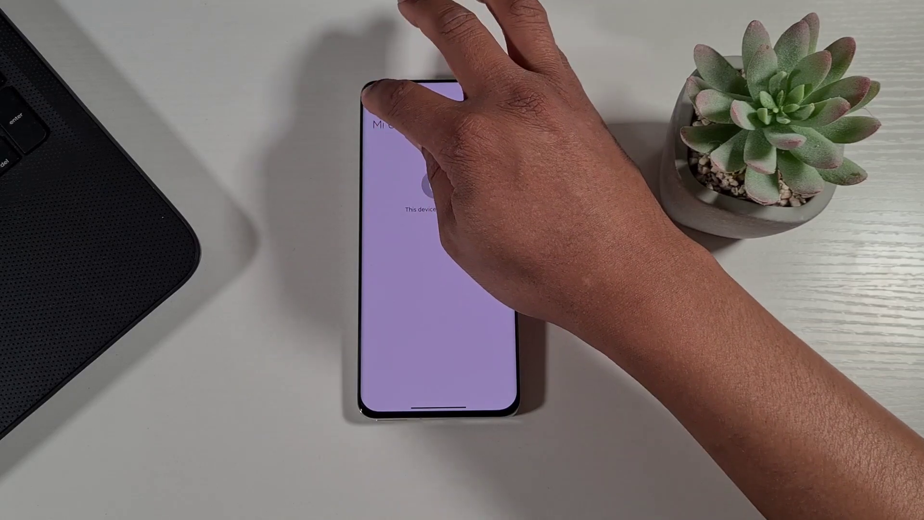
left_click(378, 106)
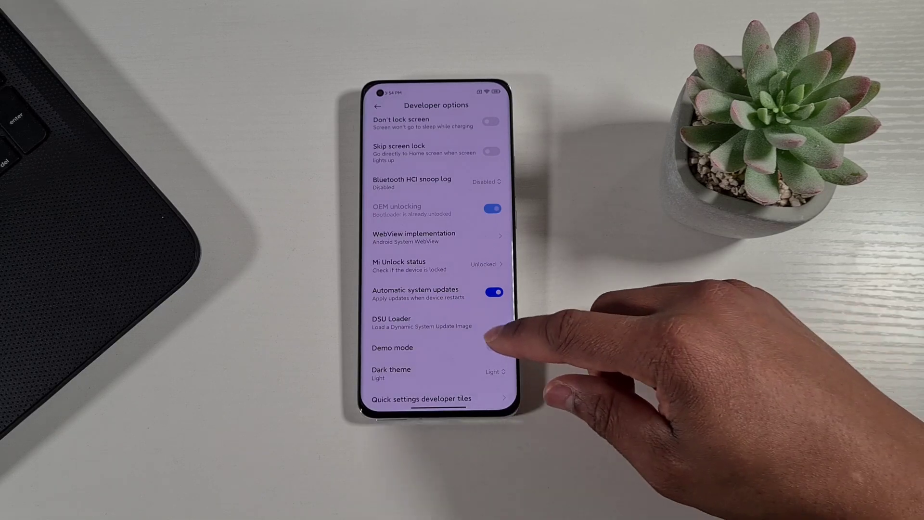
scroll(438, 289, "down", 3)
scroll(438, 337, "down", 1)
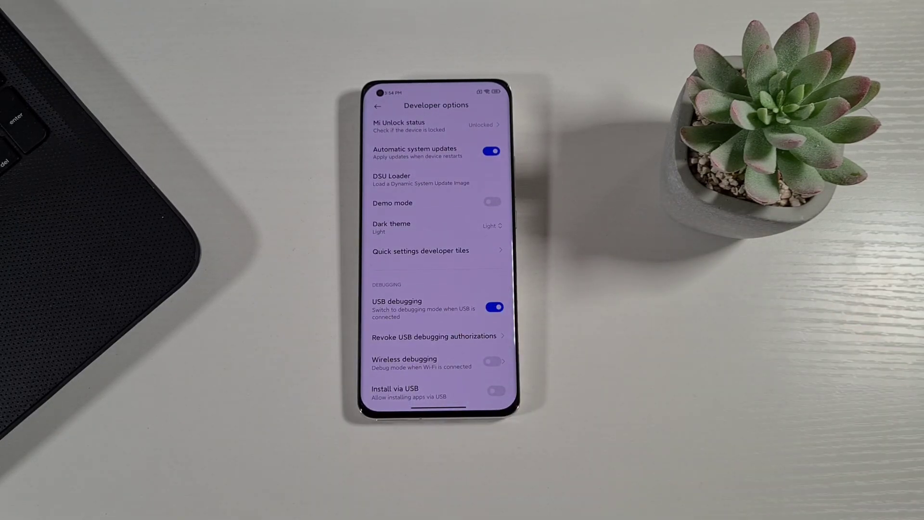
scroll(438, 240, "up", 3)
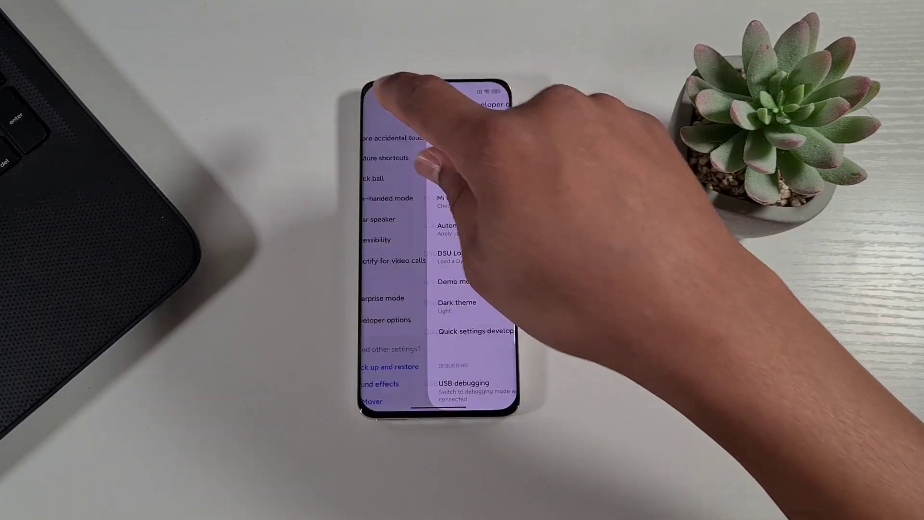
left_click(380, 105)
Load topfone4u.com from Chrome's address bar, fixing a mistyped character.
left_click(379, 104)
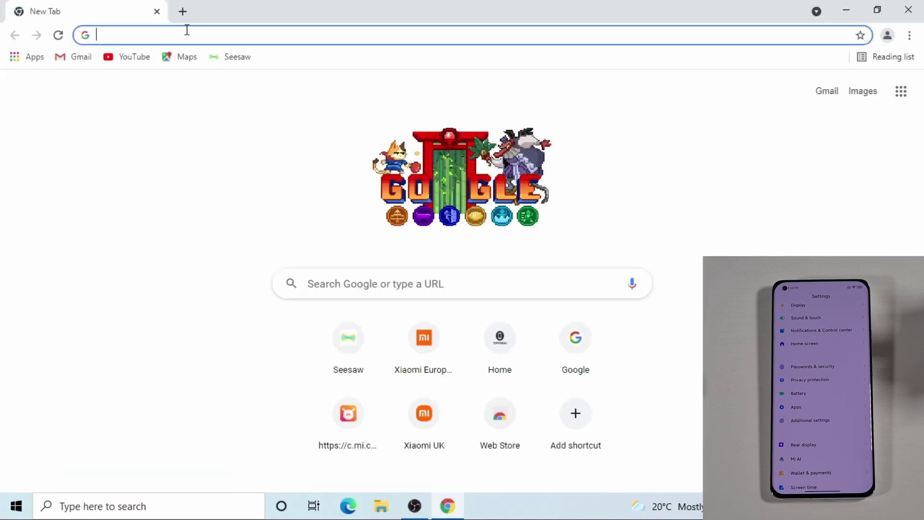
type("www")
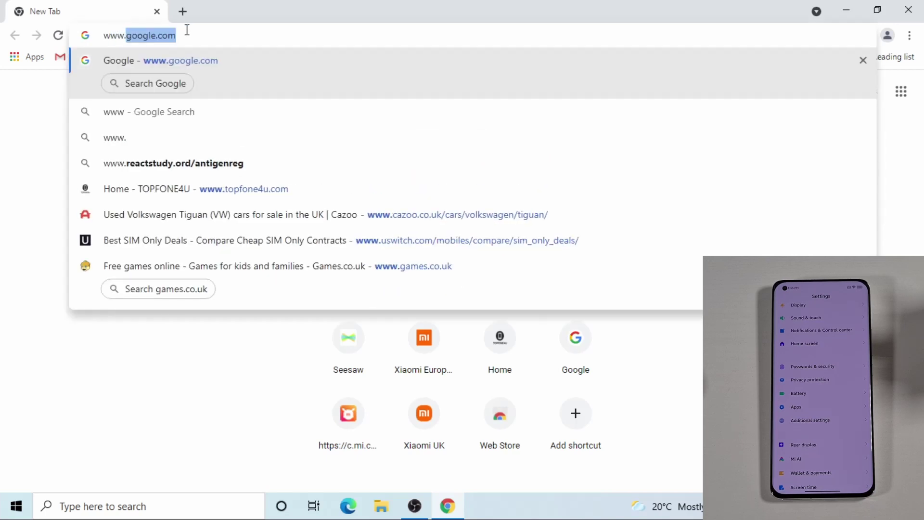
type(".y")
key("BackSpace")
type("topfone4u")
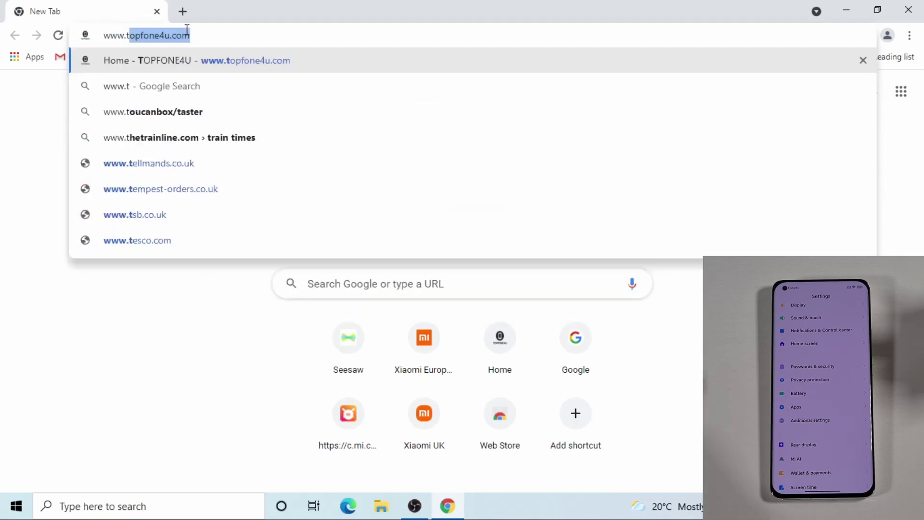
key("Return")
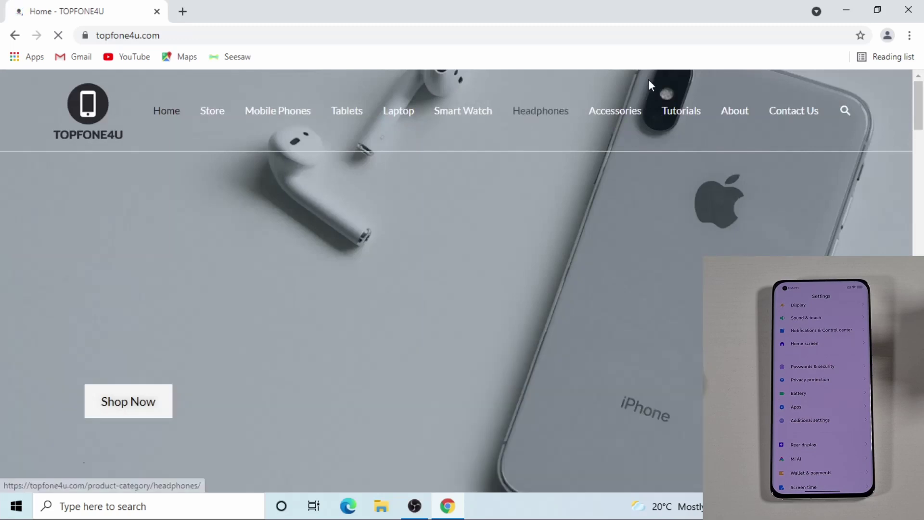
From the TOPFONE4U Tutorials TWRP post, follow the MediaFire link and download TWRP Recovery.zip (170.29MB).
left_click(688, 115)
scroll(555, 186, "down", 3)
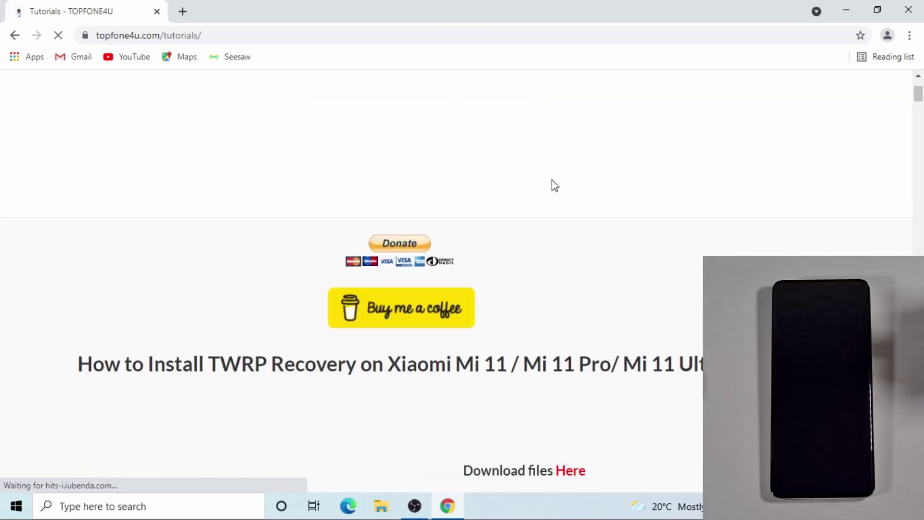
scroll(555, 186, "down", 5)
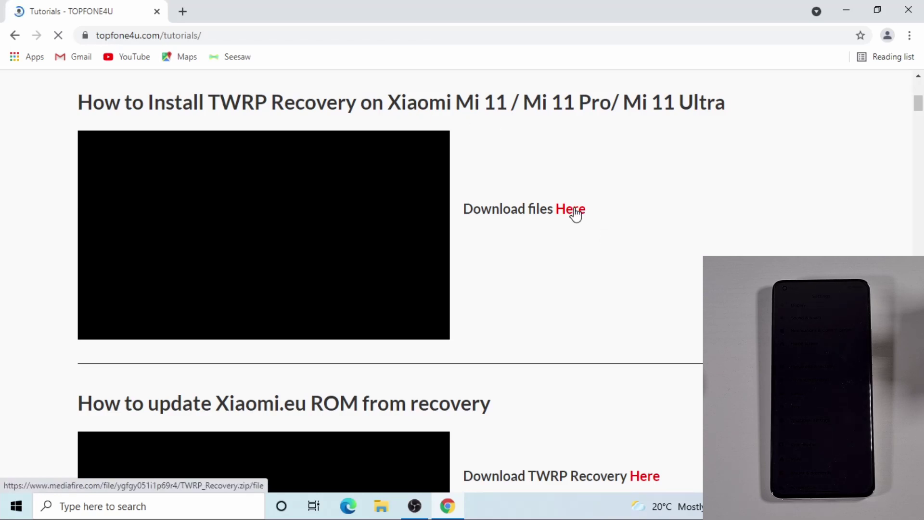
left_click(576, 210)
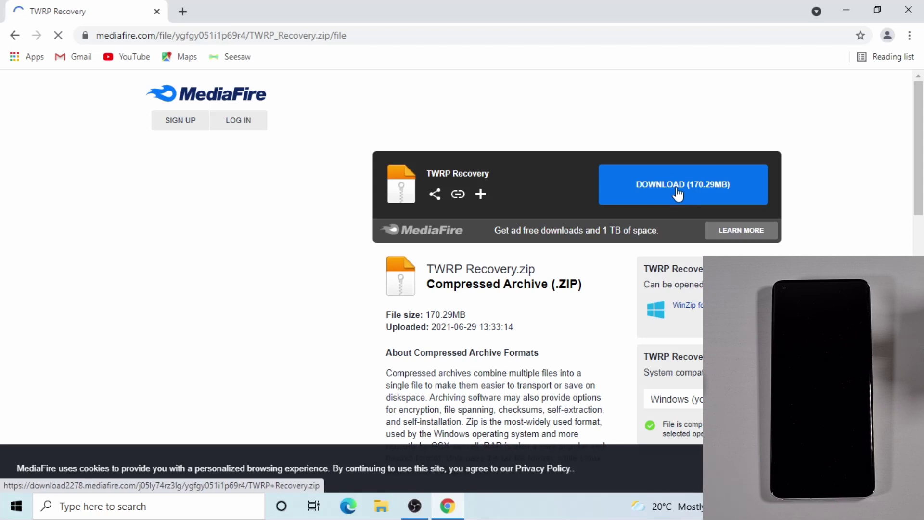
left_click(677, 194)
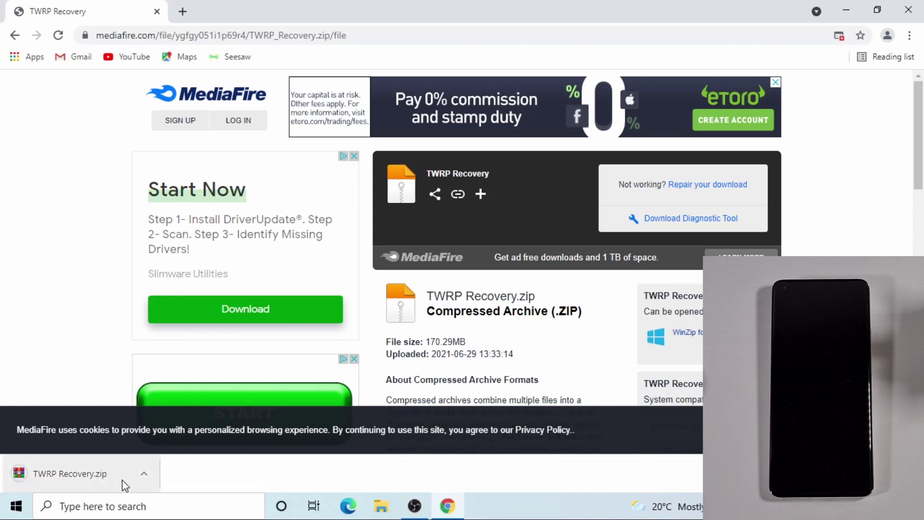
Extract TWRP Recovery.zip in the Downloads folder.
left_click(393, 517)
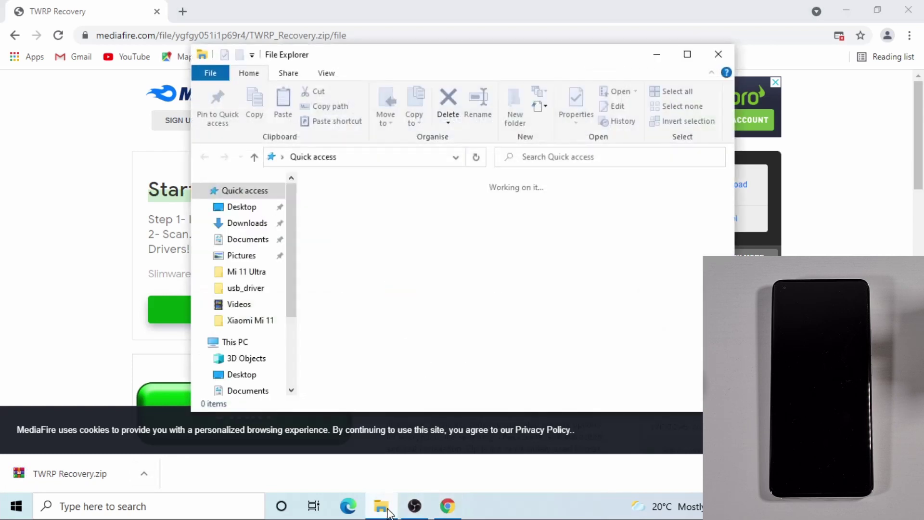
left_click(243, 223)
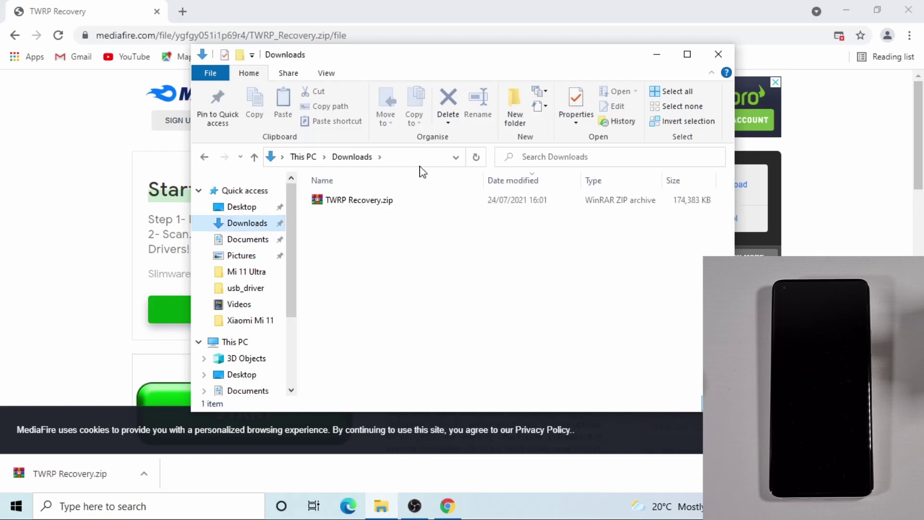
left_click(387, 201)
right_click(387, 202)
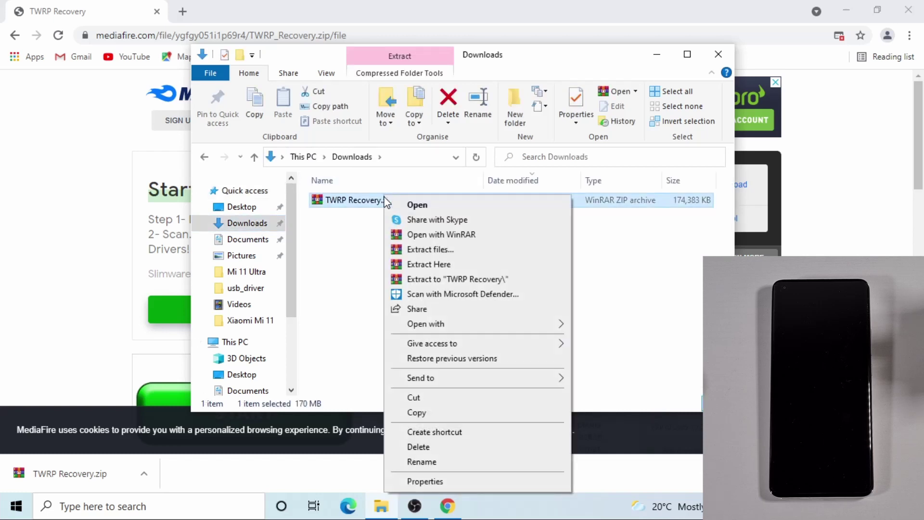
left_click(443, 250)
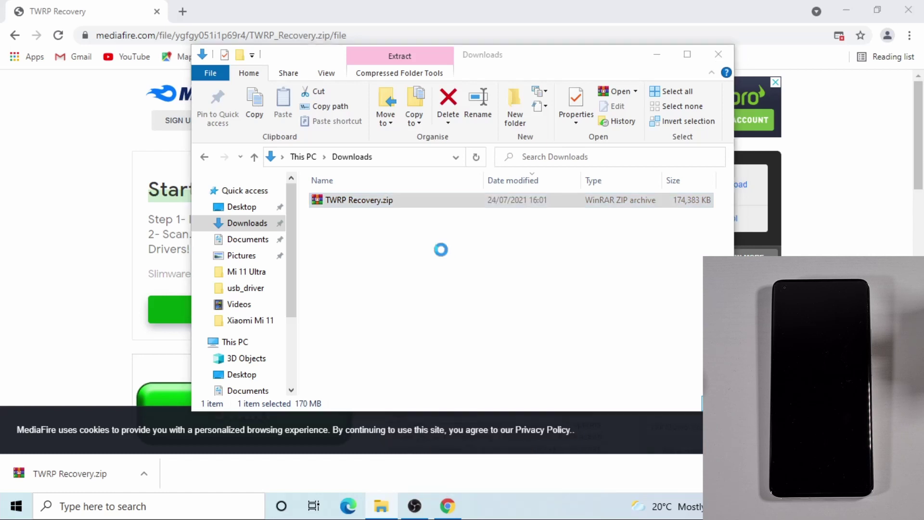
left_click(511, 404)
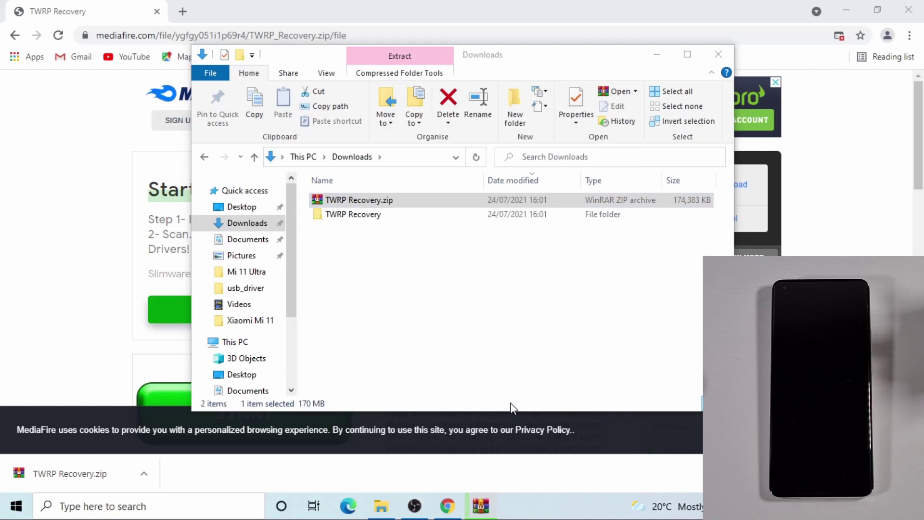
Open the extracted TWRP Recovery folder showing its three items.
left_click(363, 221)
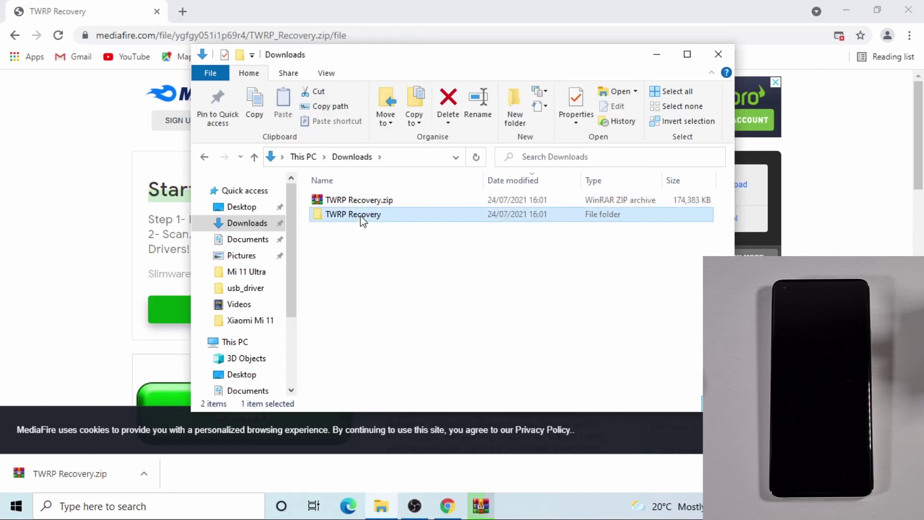
left_click(363, 221)
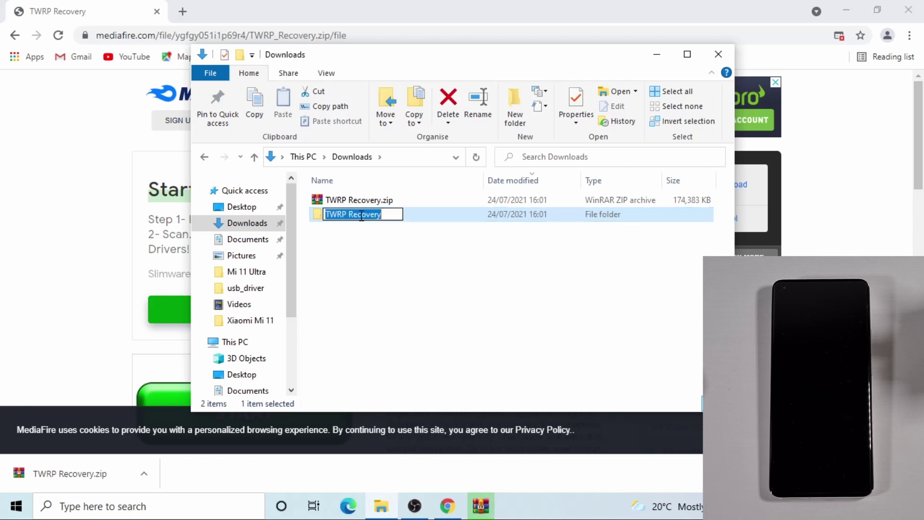
left_click(373, 262)
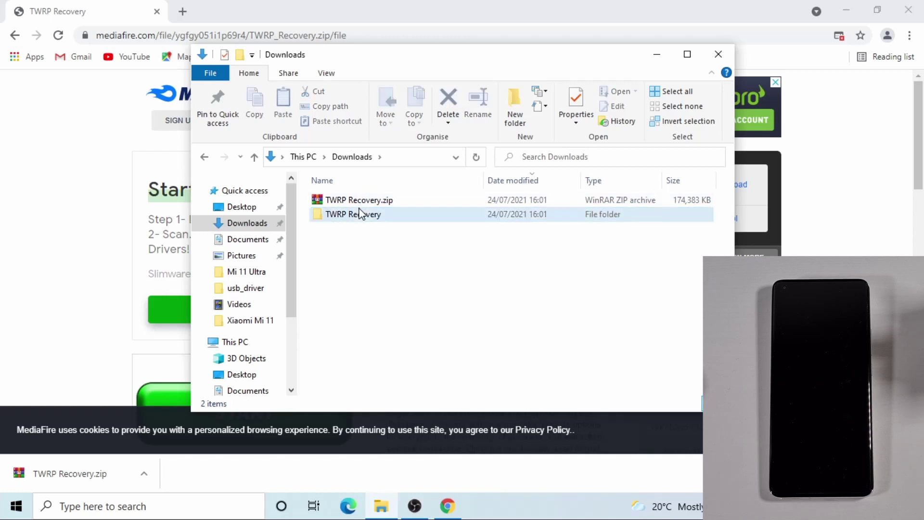
double_click(362, 212)
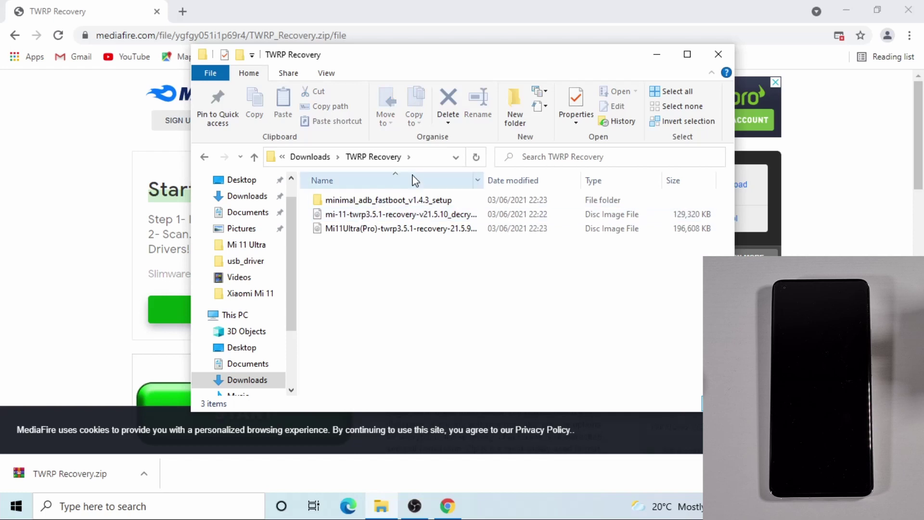
Close Chrome and launch the minimal_adb_fastboot_v1.4.3_setup installer.
left_click(910, 11)
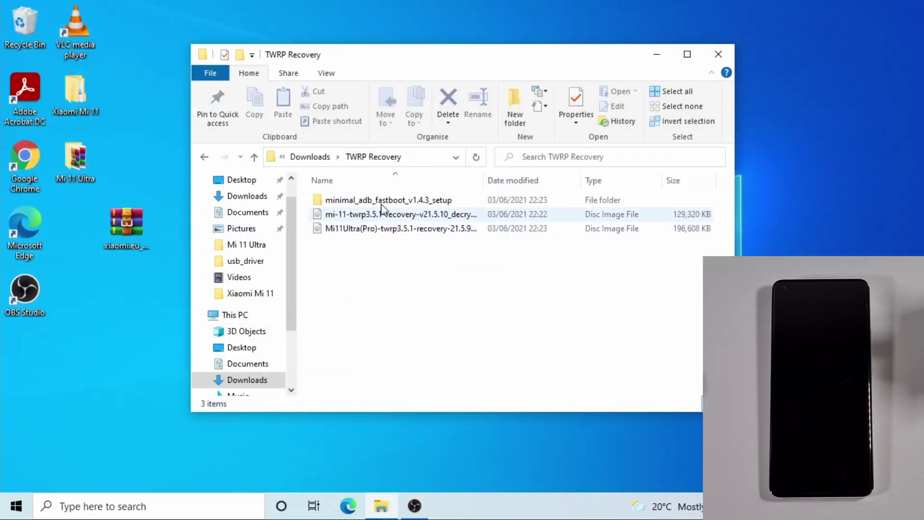
left_click(372, 207)
double_click(372, 207)
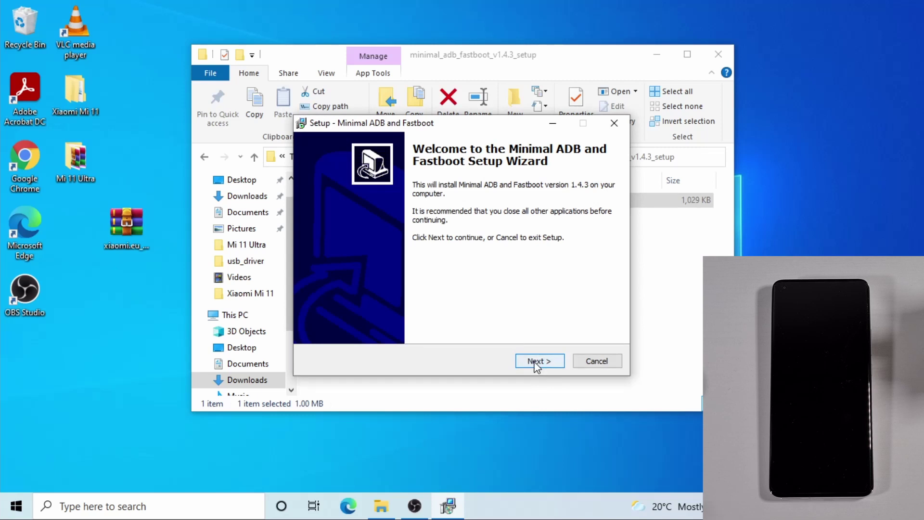
Install Minimal ADB and Fastboot 1.4.3 to C:\Program Files (x86) with defaults and a desktop icon.
left_click(536, 366)
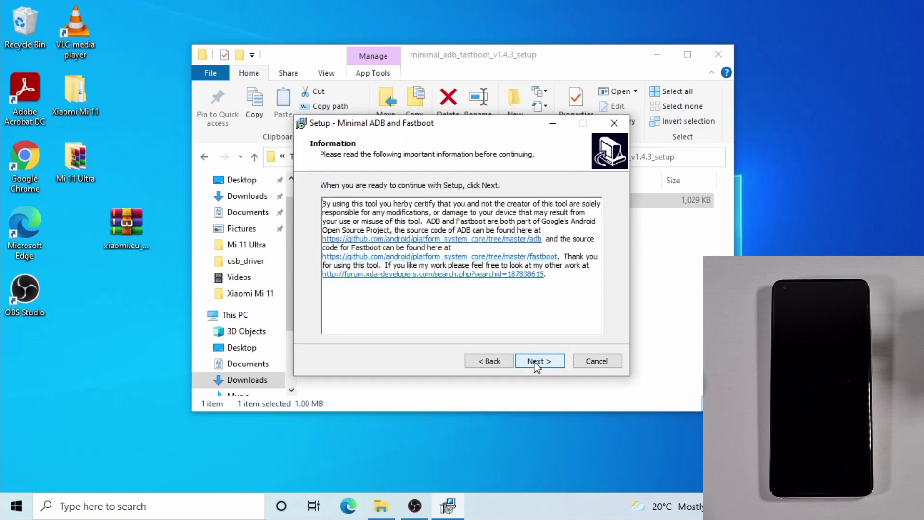
left_click(534, 361)
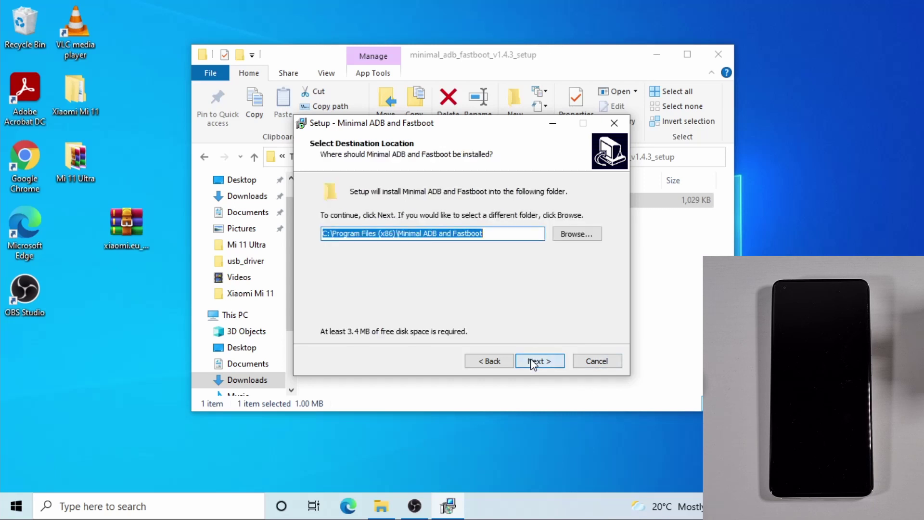
left_click(538, 361)
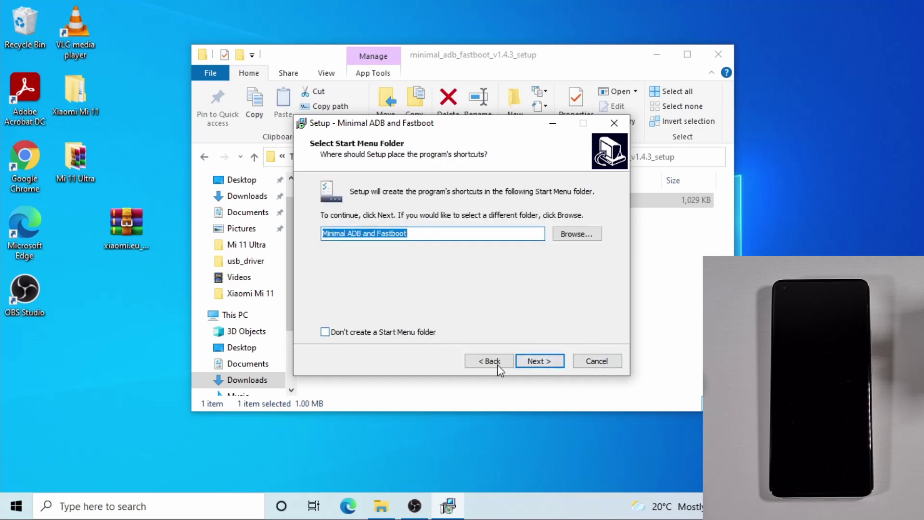
left_click(530, 362)
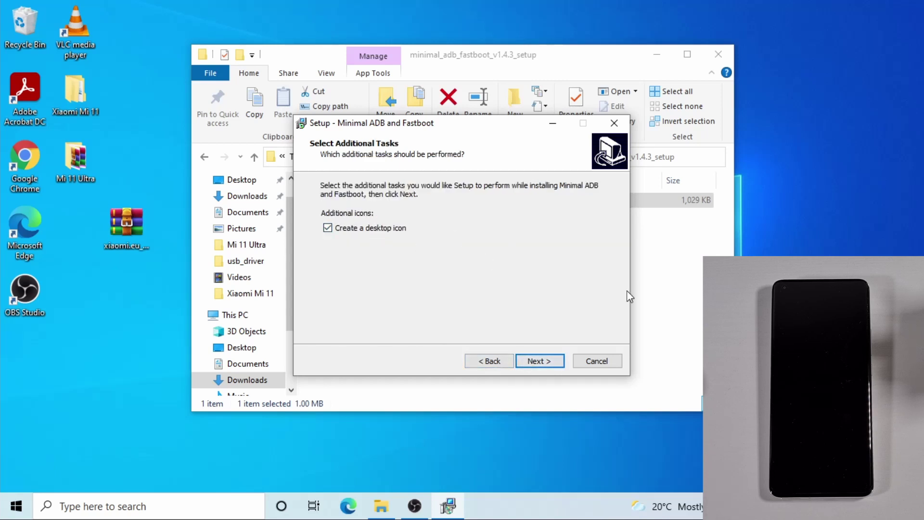
left_click(534, 366)
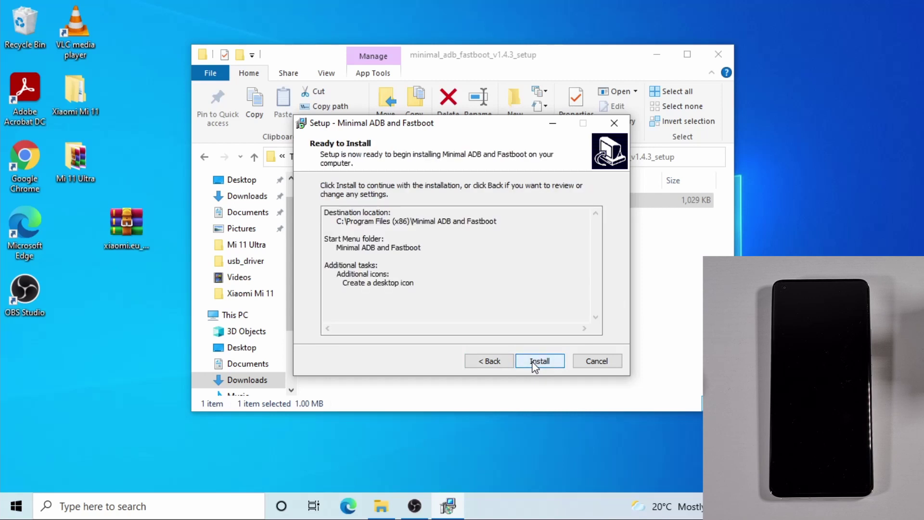
left_click(534, 366)
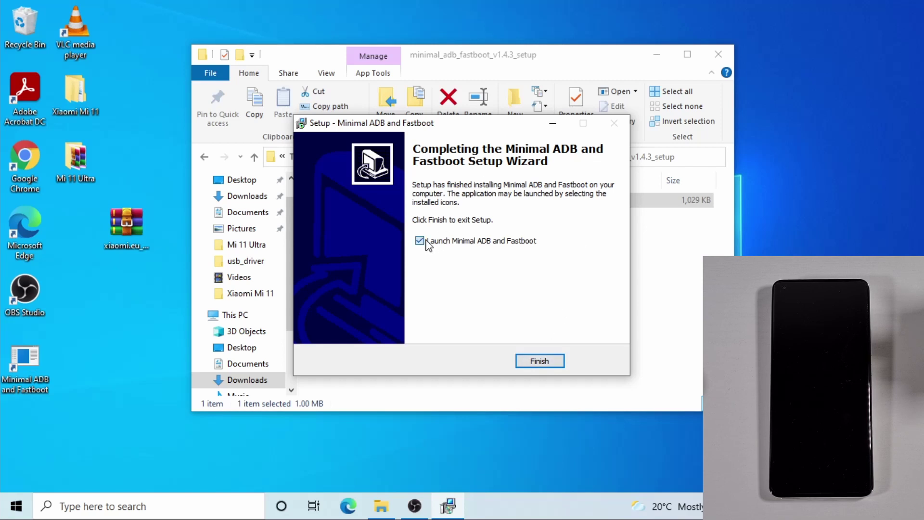
left_click(539, 359)
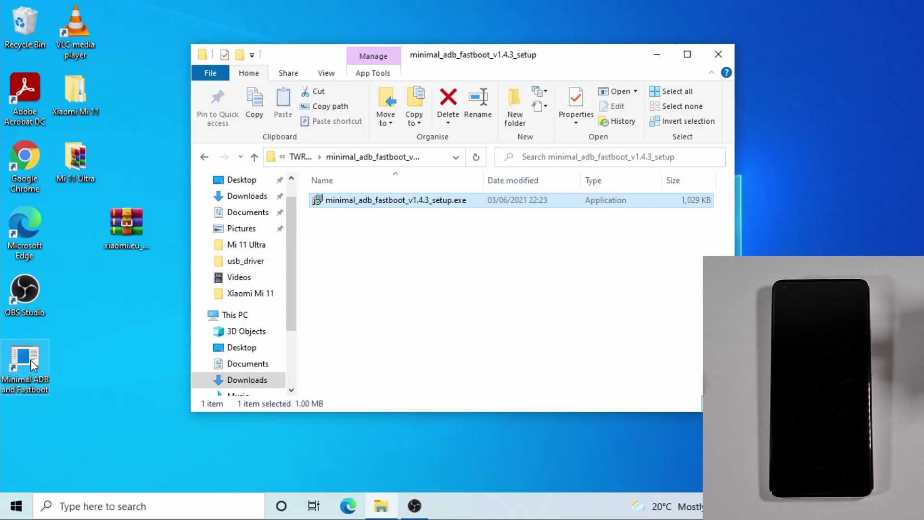
Return to TWRP Recovery, then open the Minimal ADB and Fastboot shortcut's file location in a window on the right.
left_click(254, 157)
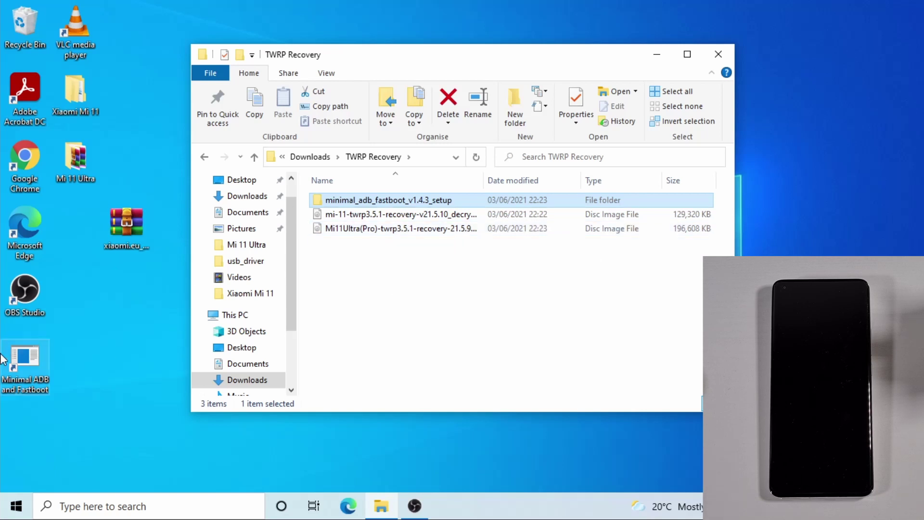
left_click(20, 373)
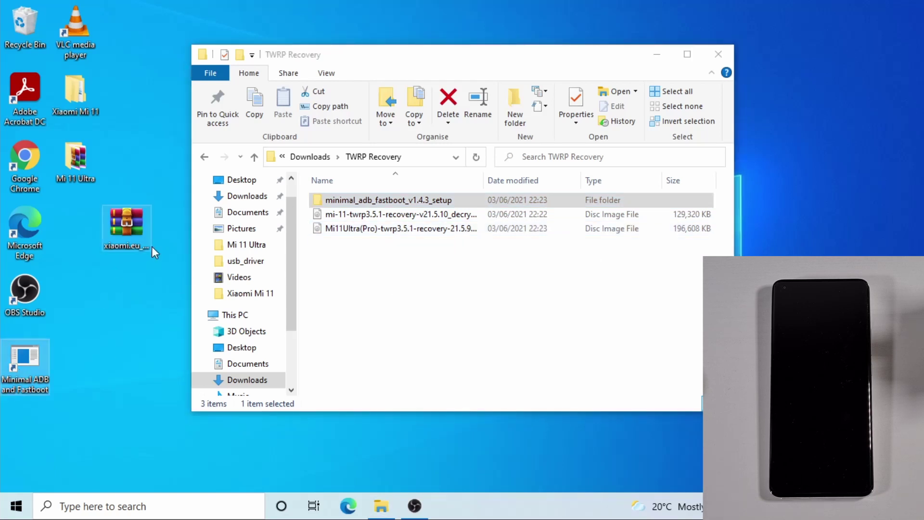
right_click(35, 380)
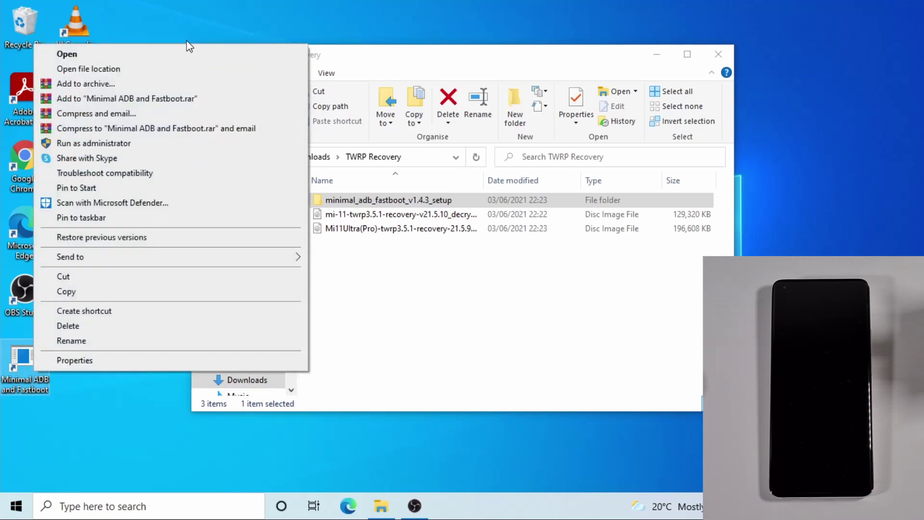
left_click(107, 70)
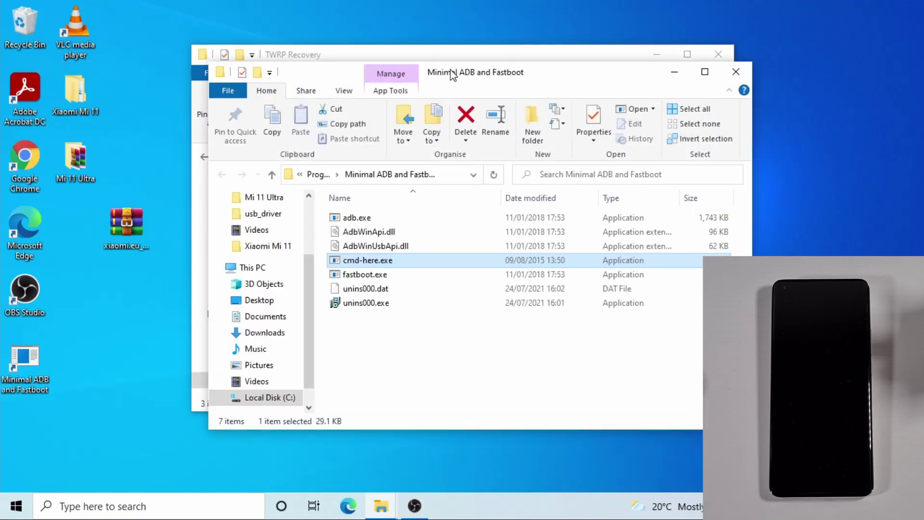
left_click_drag(452, 75, 659, 66)
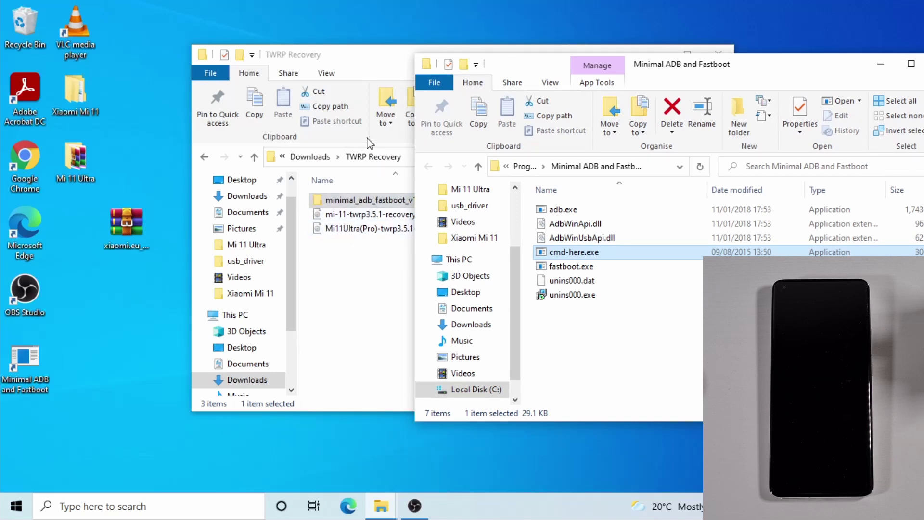
Arrange the TWRP Recovery window on the left beside the Minimal ADB and Fastboot window.
left_click(364, 49)
left_click_drag(376, 56, 230, 75)
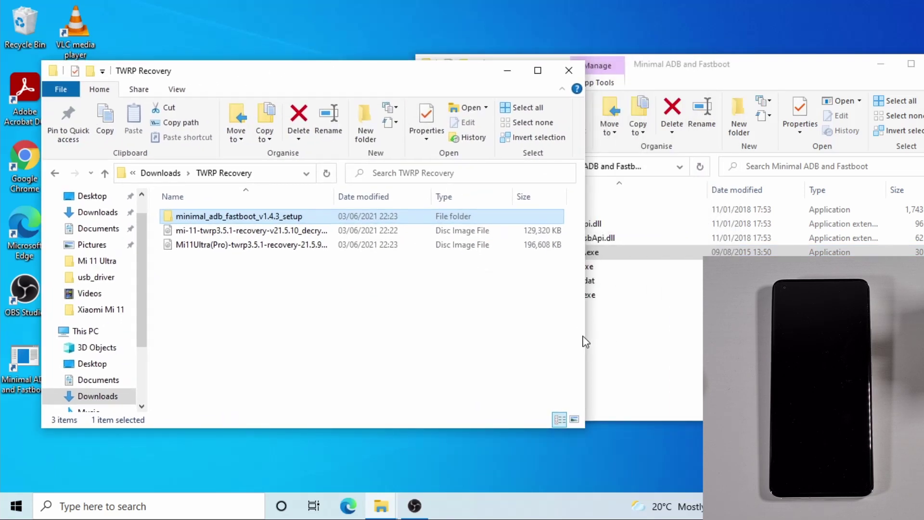
left_click_drag(587, 335, 407, 304)
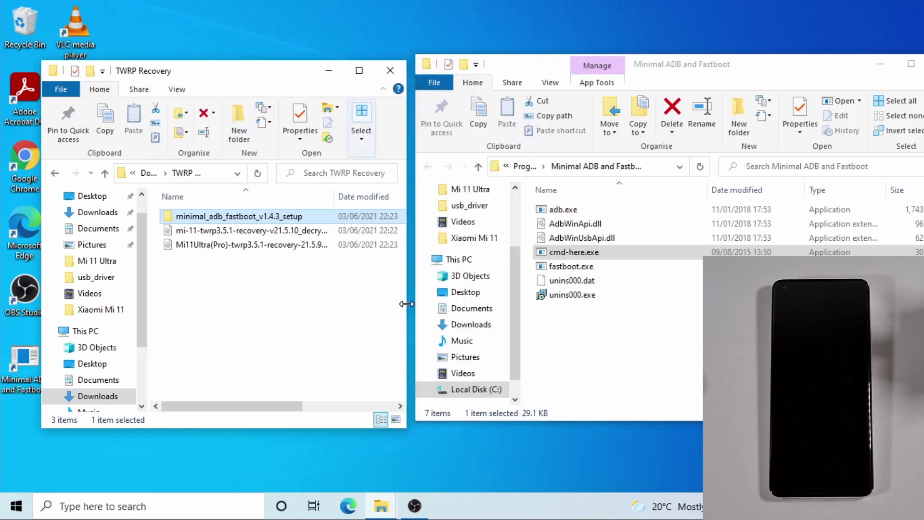
Copy the Mi11Ultra(Pro)-twrp3.5.1-recovery-21.5.9 image into the Minimal ADB and Fastboot folder with administrator permission.
left_click(223, 246)
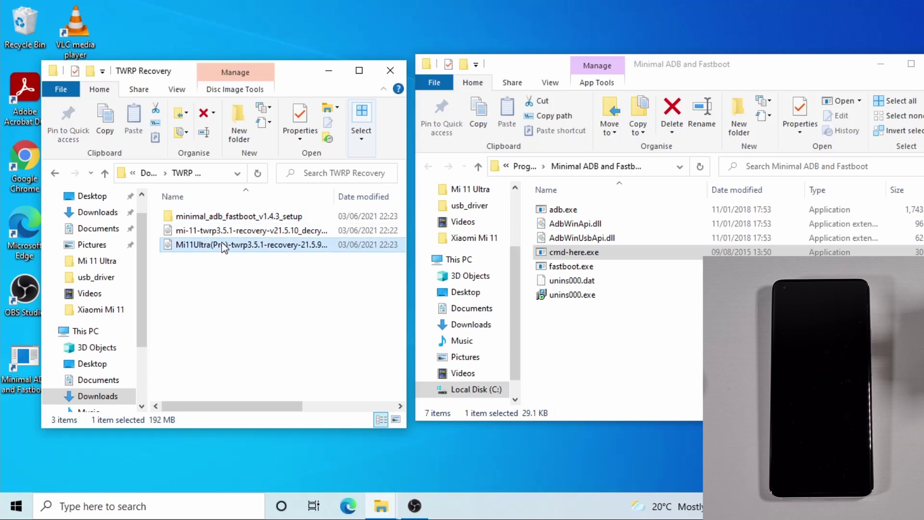
left_click_drag(222, 246, 271, 281)
right_click(260, 250)
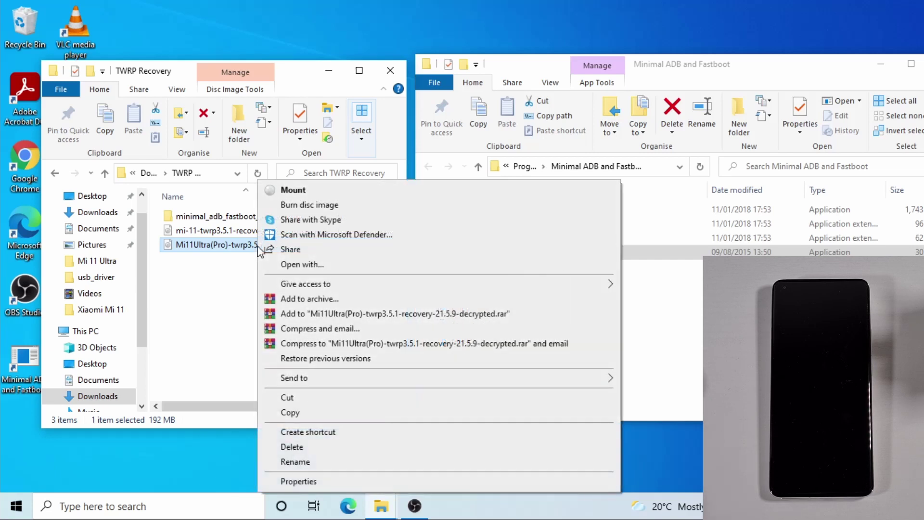
left_click(290, 414)
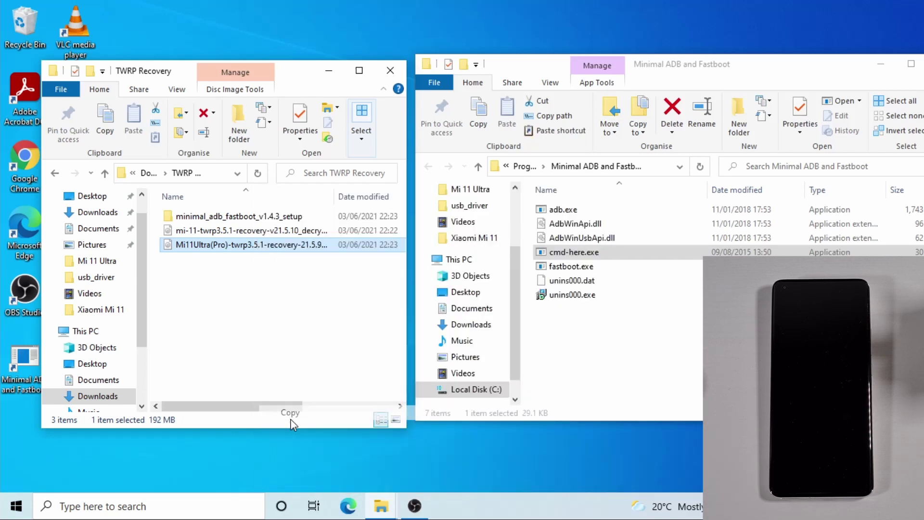
left_click(671, 332)
right_click(670, 332)
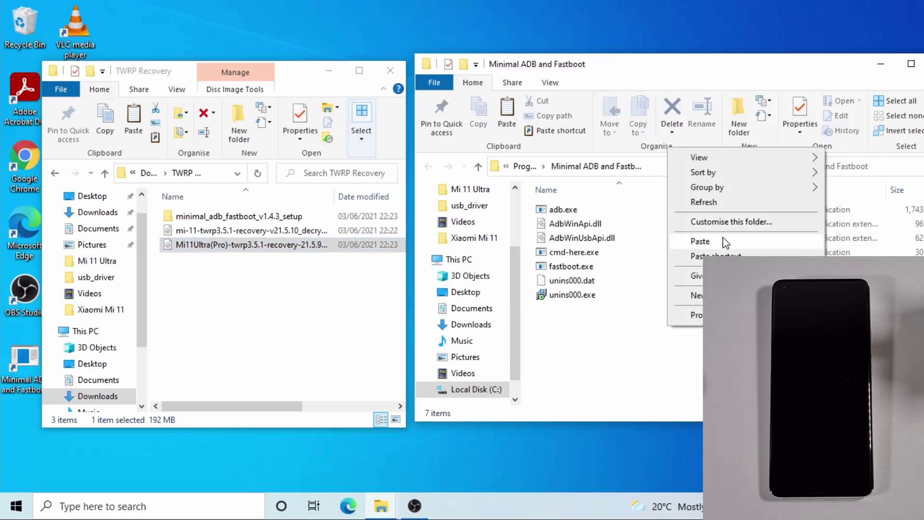
left_click(700, 241)
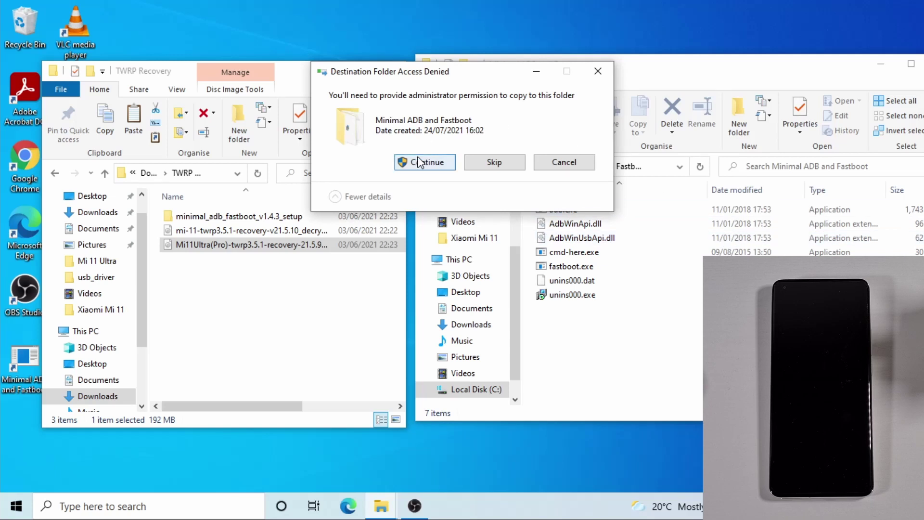
left_click(421, 162)
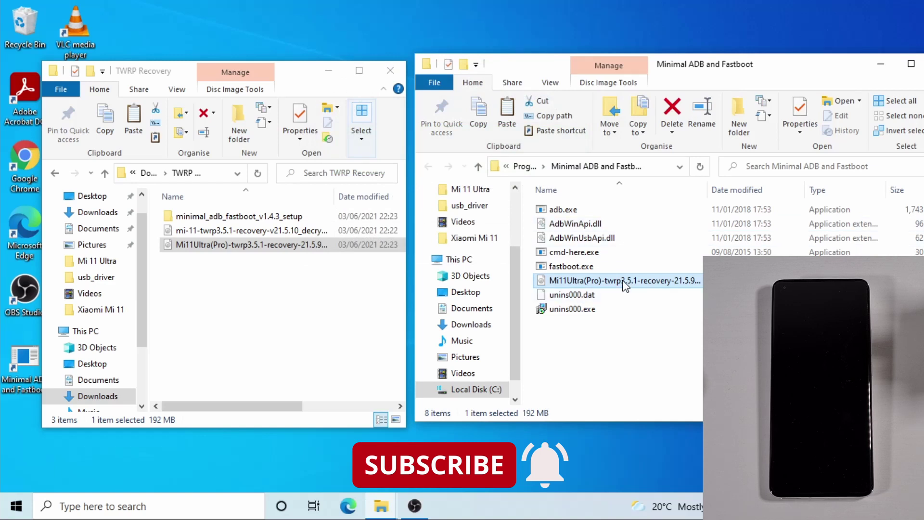
Rename the copied recovery image to TWRP.img.
right_click(562, 280)
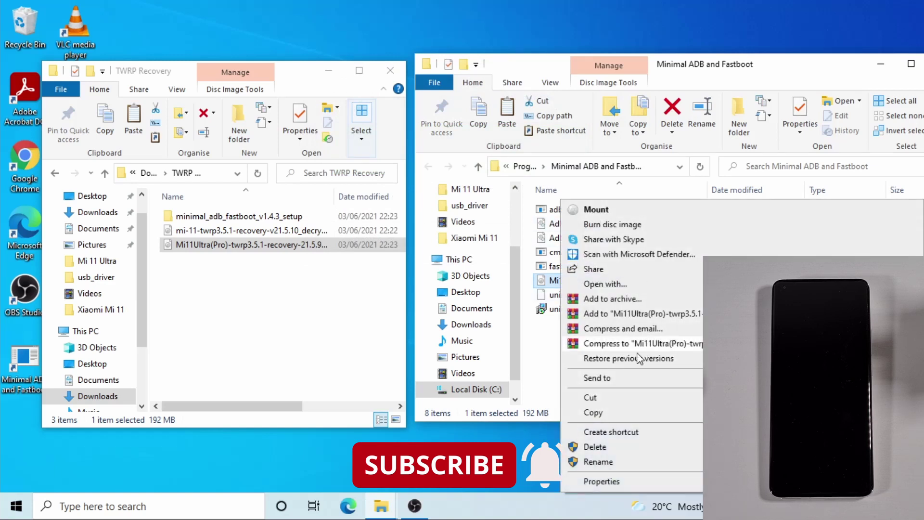
left_click(597, 462)
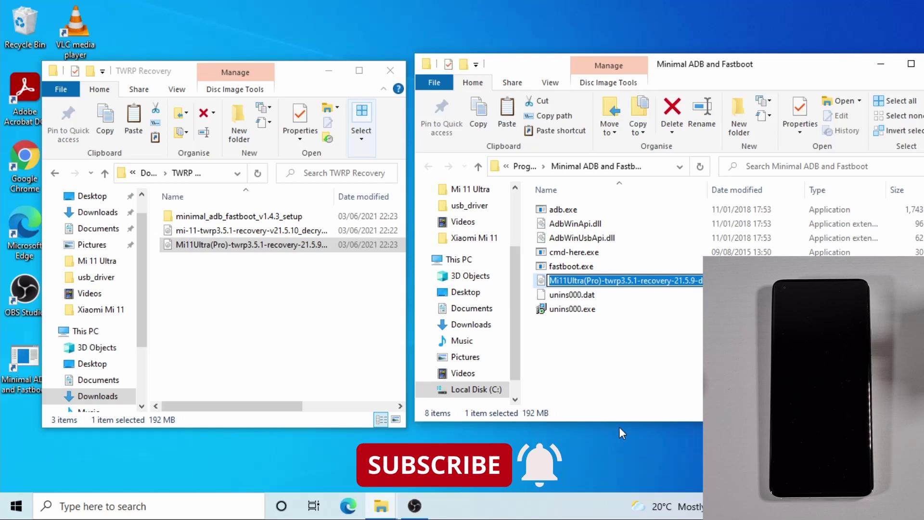
type("TWRP.img")
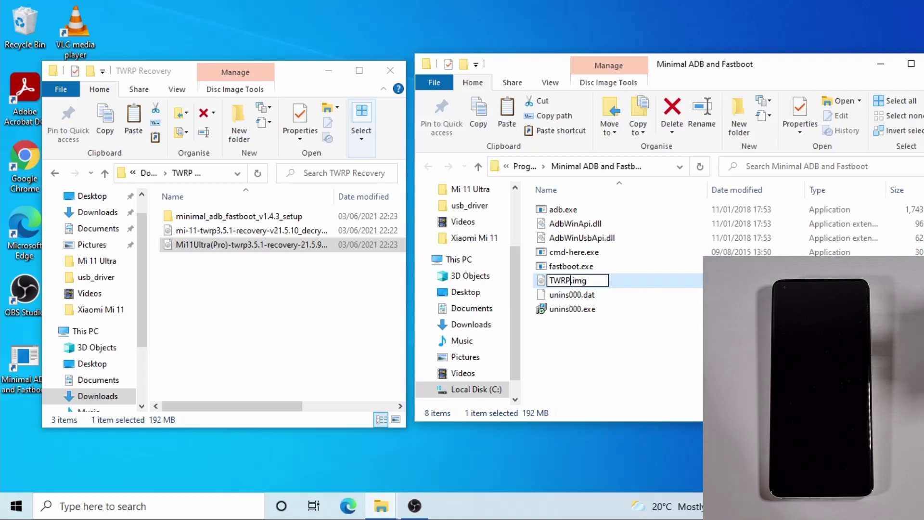
key("Return")
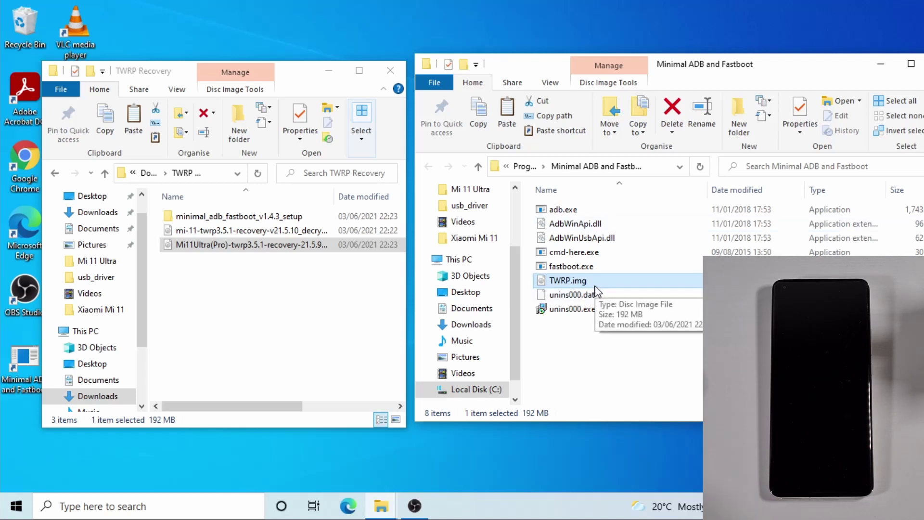
Toggle file name extensions off and back on, then close the TWRP Recovery window.
left_click(550, 84)
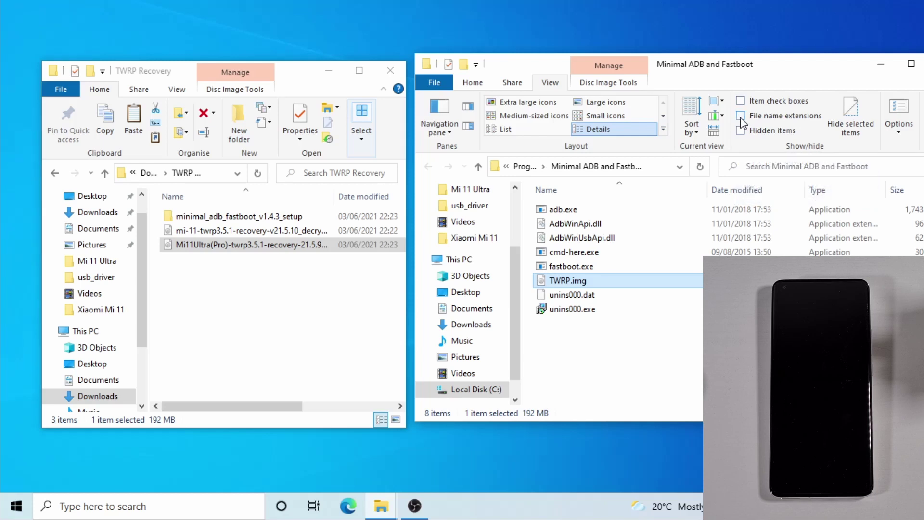
left_click(741, 118)
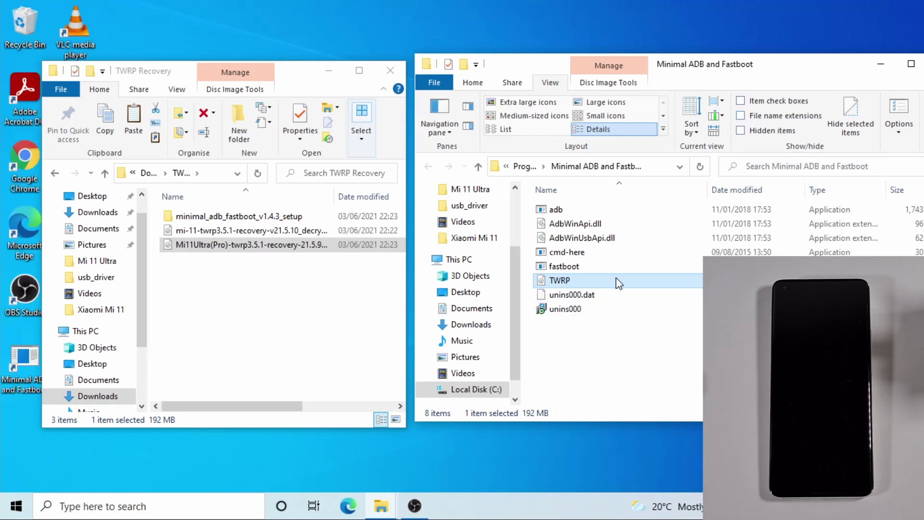
left_click(742, 116)
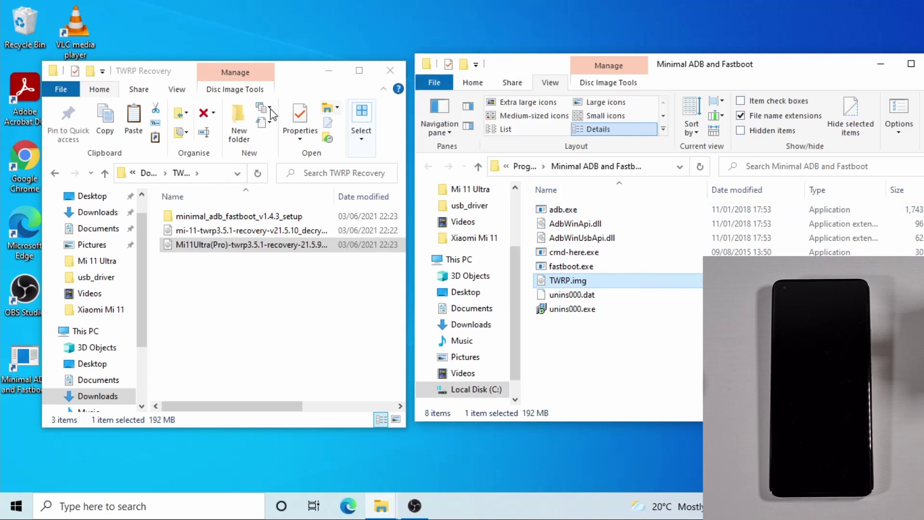
left_click(390, 70)
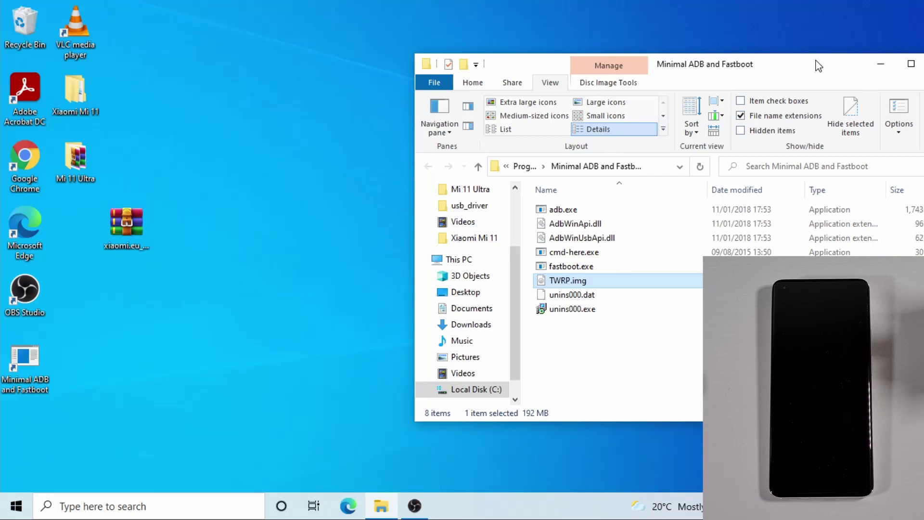
Bring up the Minimal ADB and Fastboot desktop shortcut's options to start an administrator command prompt.
right_click(22, 359)
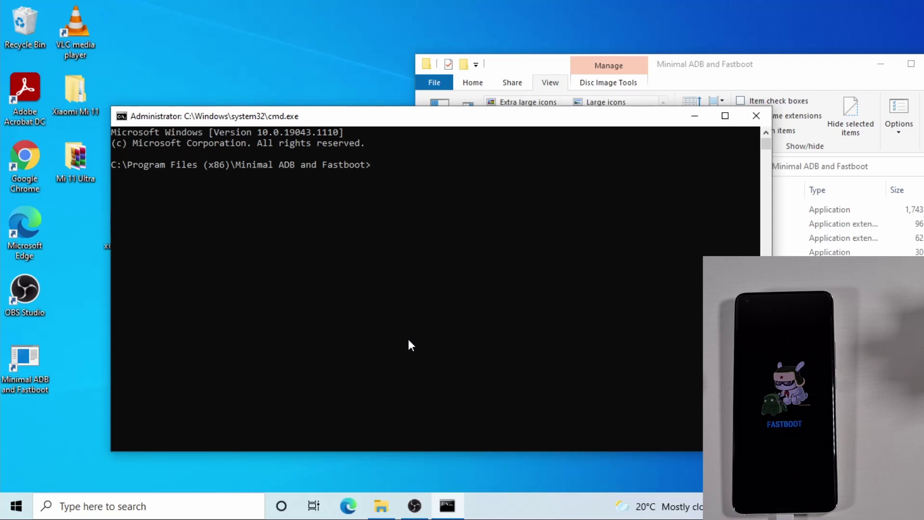
Run 'fastboot devices' to list the phone's device ID.
type("fa")
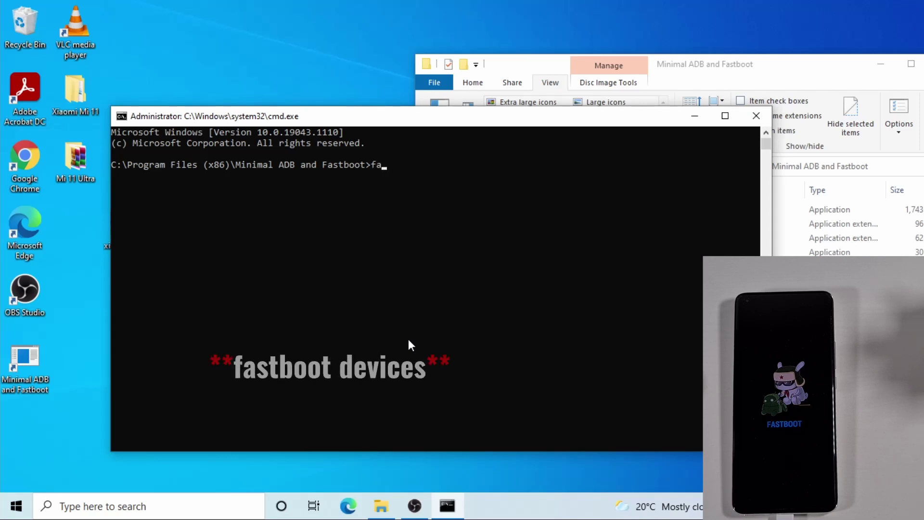
type("stboot devices")
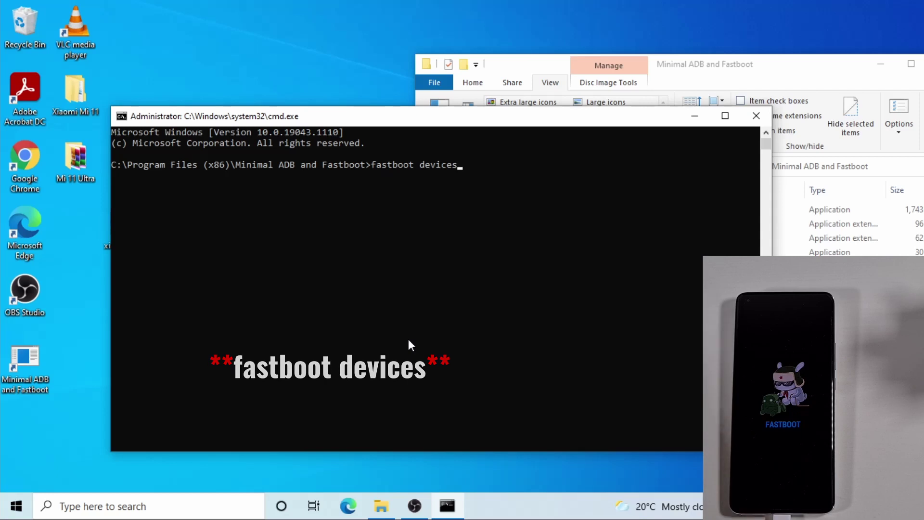
key("Return")
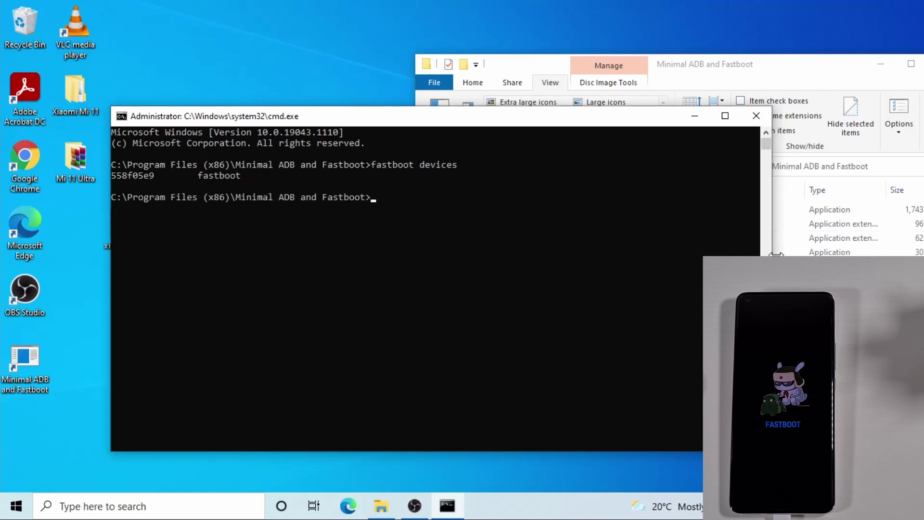
Run 'fastboot flash recovery TWRP.img'; the 196608 KB image sends but writing fails with 'No such partition'.
left_click_drag(776, 255, 667, 255)
left_click(378, 197)
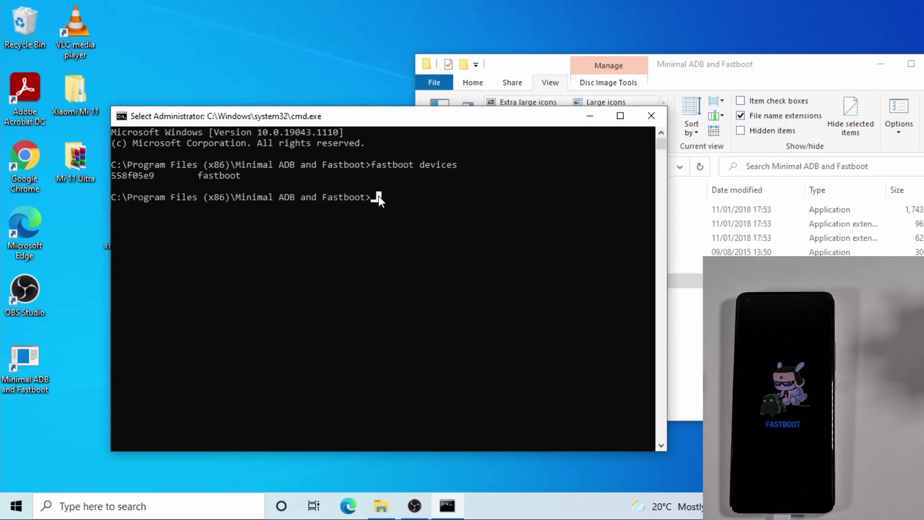
type("fastb")
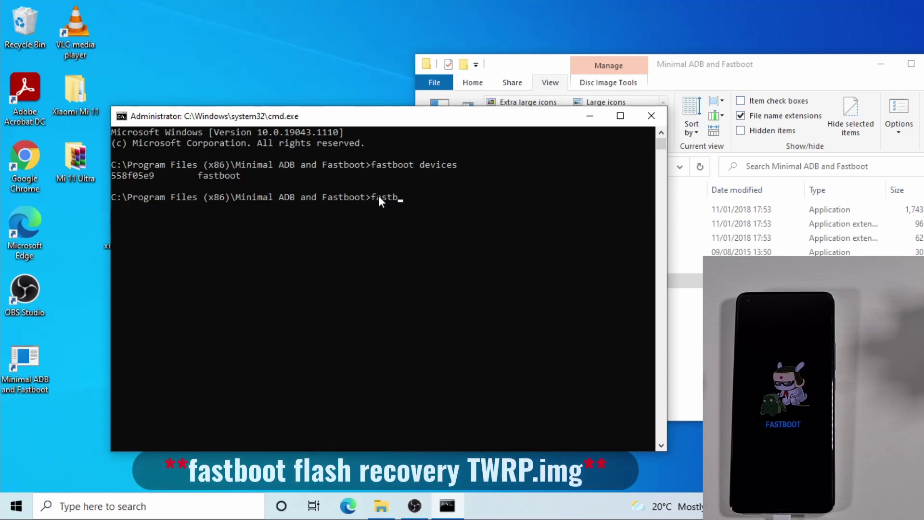
type("oot ")
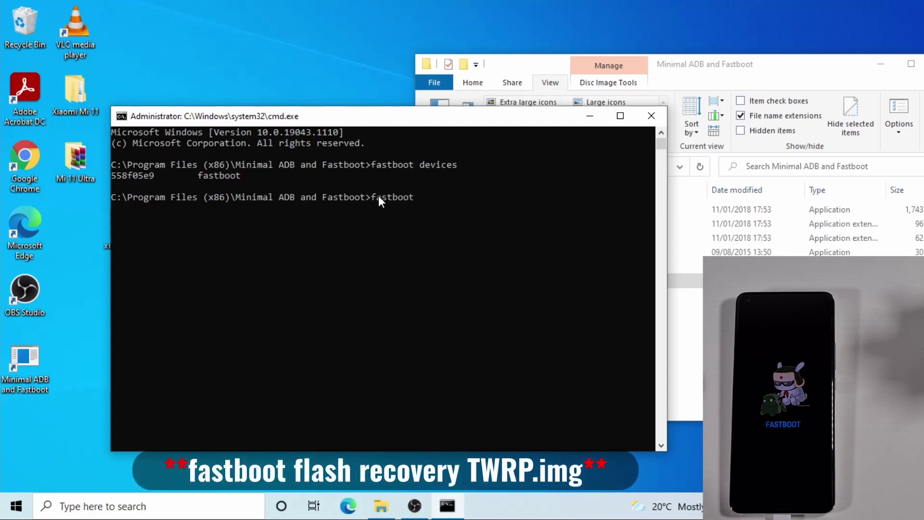
type("flash ")
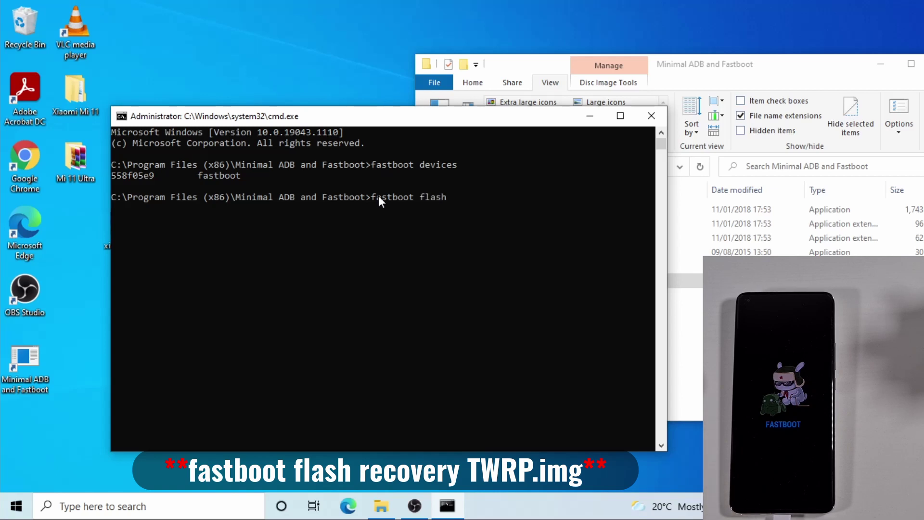
type("recovery")
left_click_drag(450, 119, 348, 69)
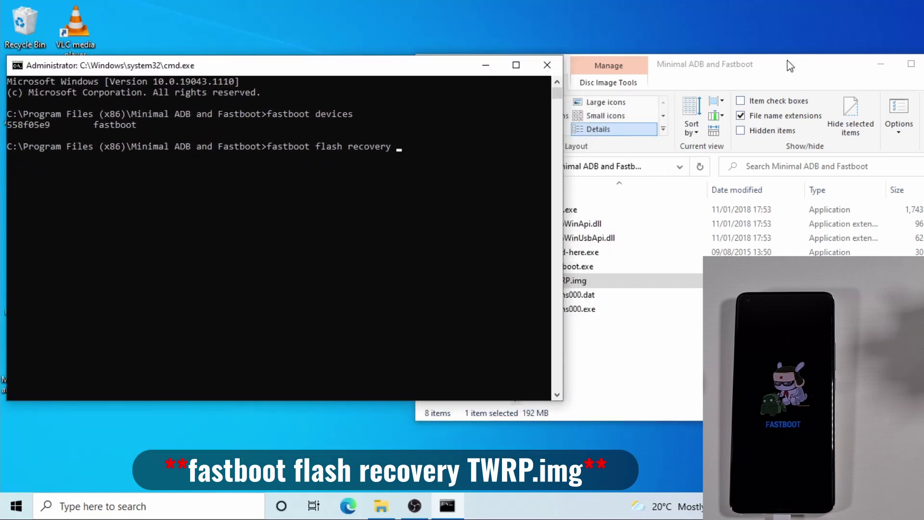
left_click_drag(790, 69, 896, 66)
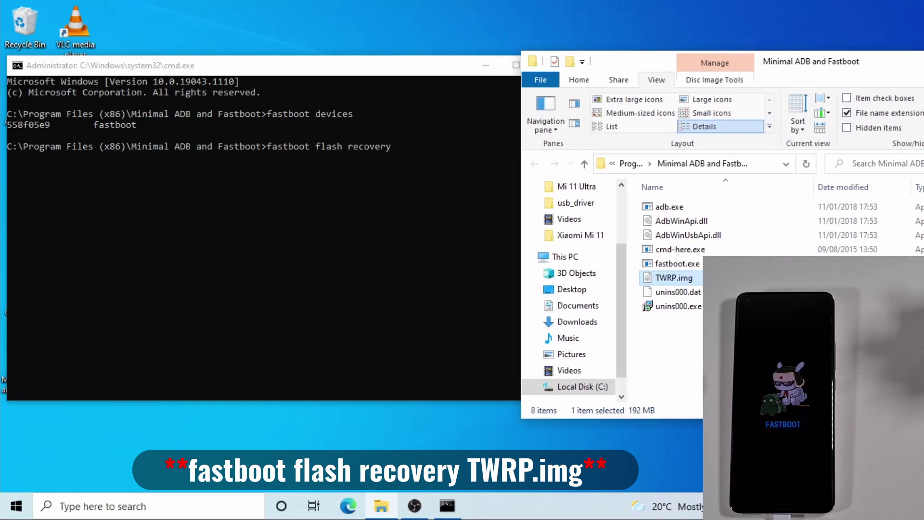
left_click(456, 193)
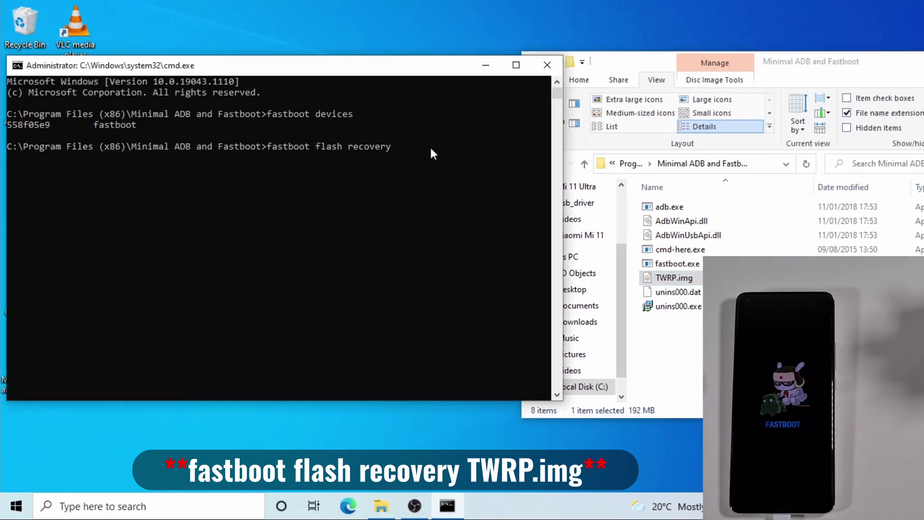
type("TWRP")
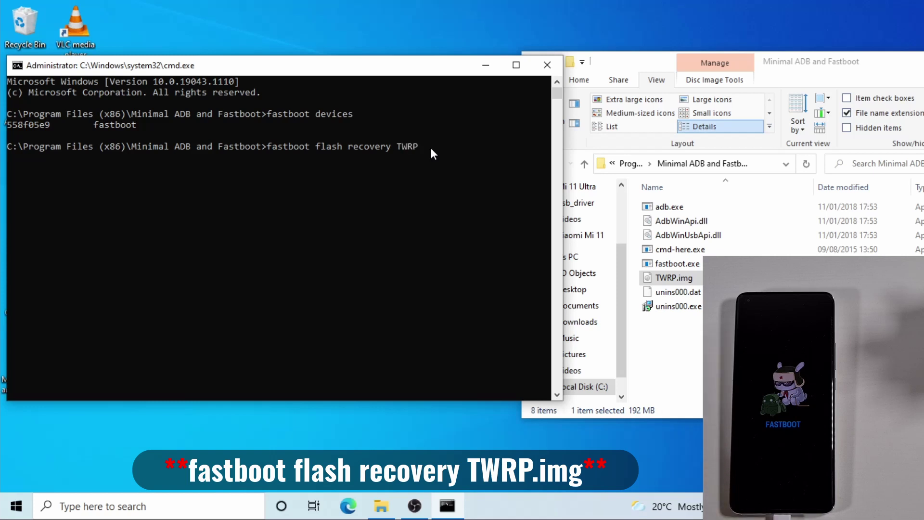
type(".img")
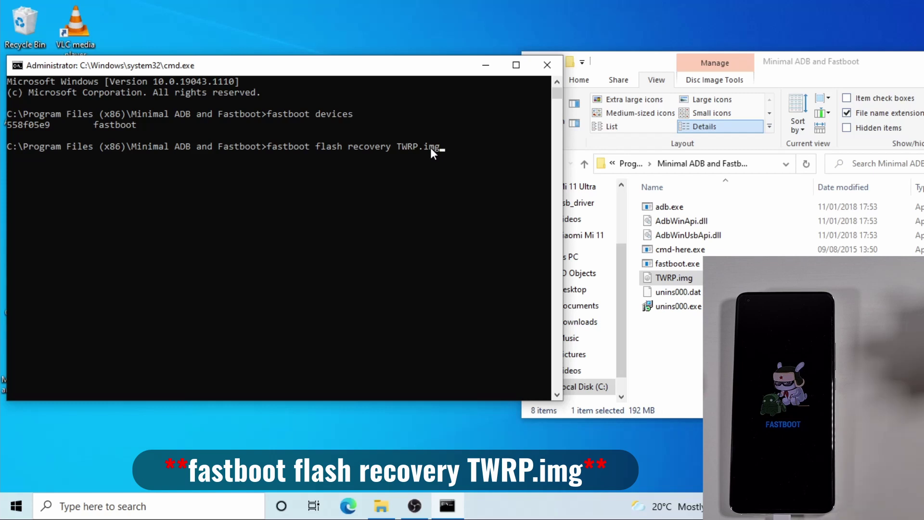
key("Return")
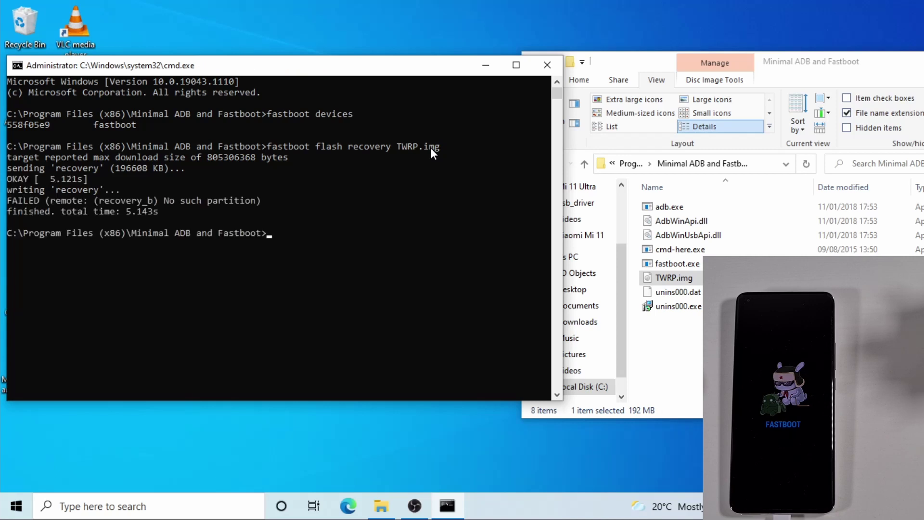
Run 'fastboot boot TWRP.img' so the phone starts into the TWRP main menu.
type("fastboo")
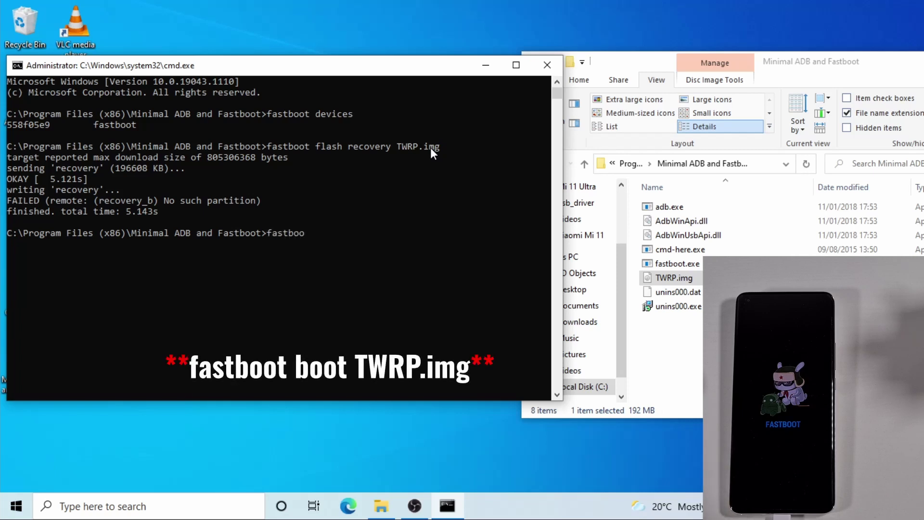
type("t boot TWRP")
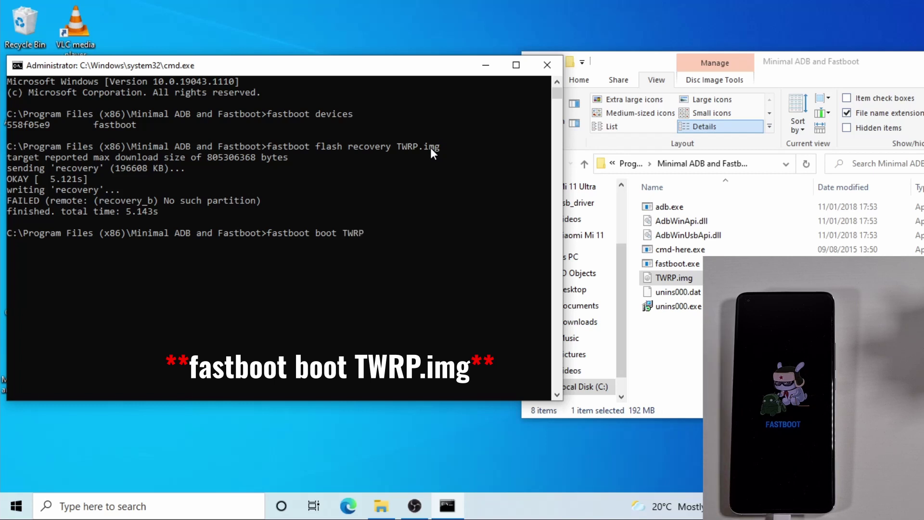
type(".img")
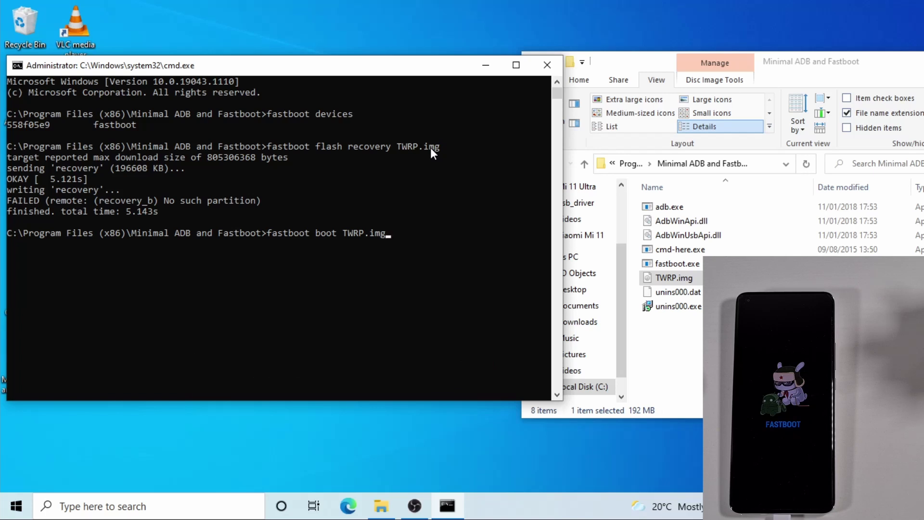
key("Return")
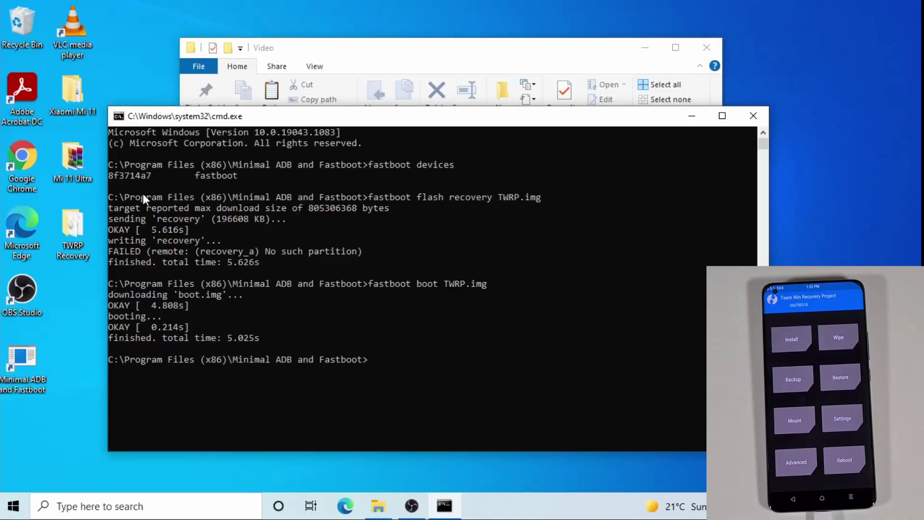
Copy the xiaomi.eu ROM zip from the Video folder.
left_click(461, 53)
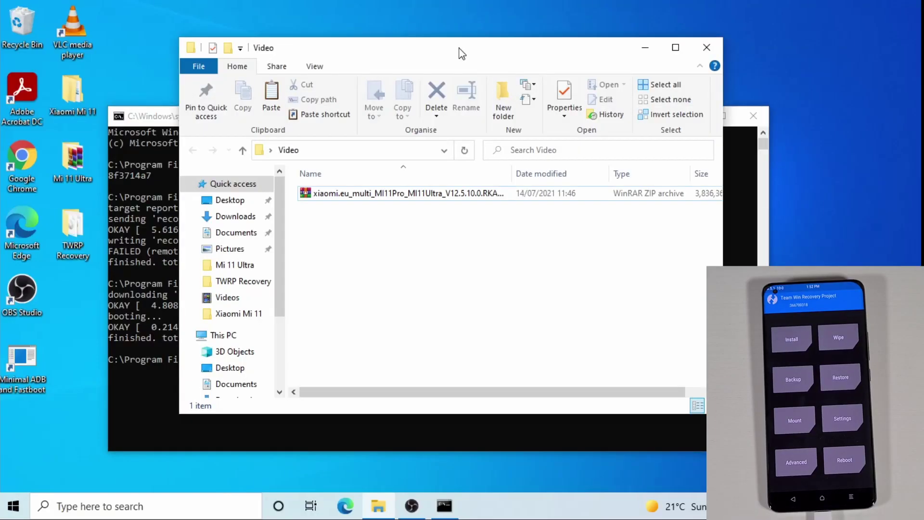
left_click(386, 202)
right_click(385, 197)
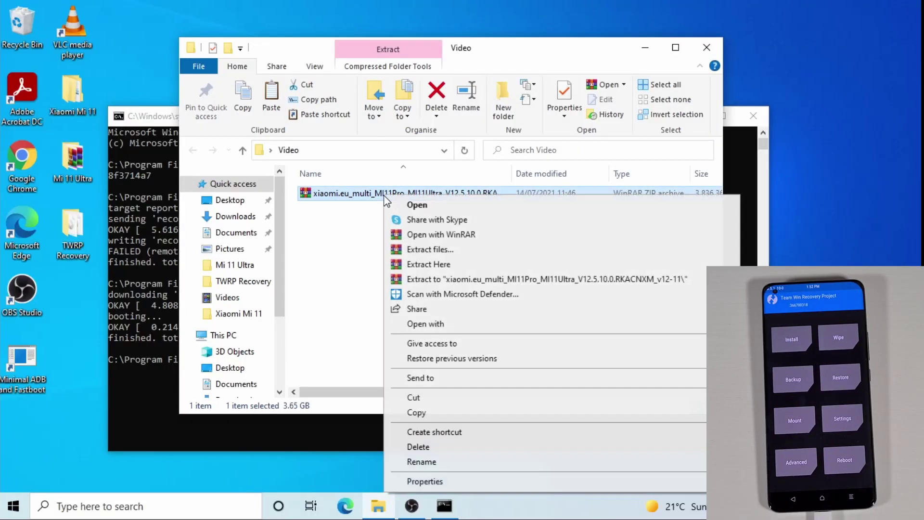
left_click(435, 417)
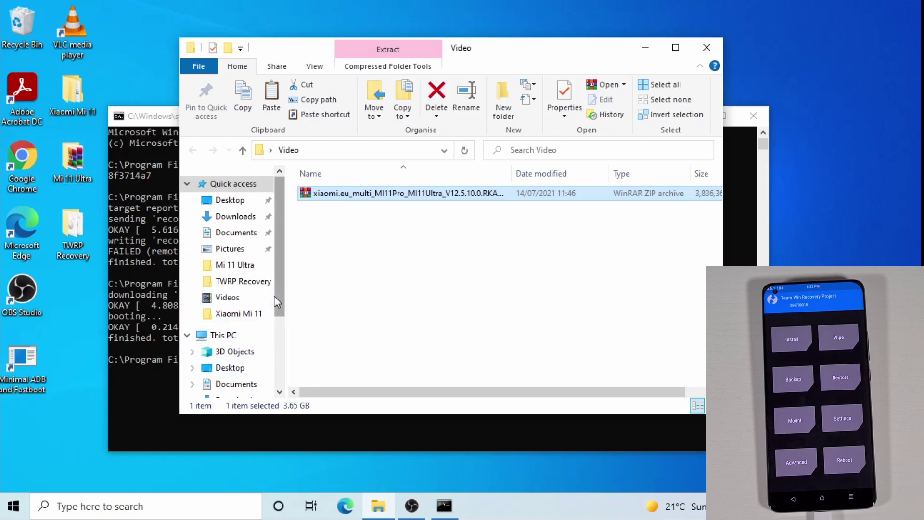
Paste the ROM zip into M2102K1C's Internal Storage and close File Explorer.
left_click(225, 335)
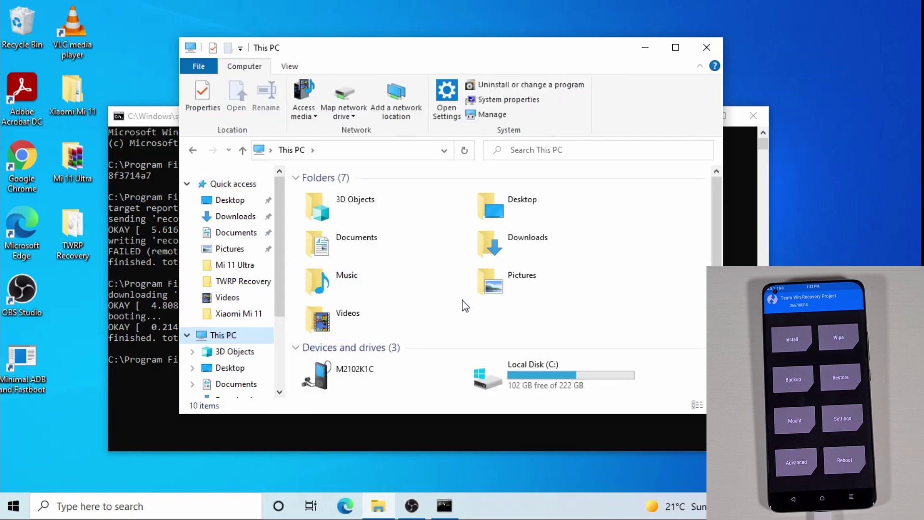
double_click(362, 384)
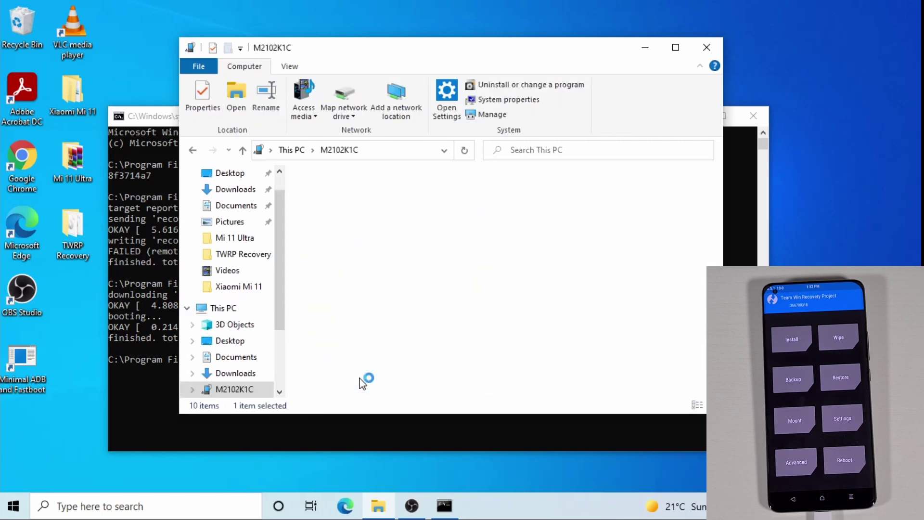
double_click(379, 197)
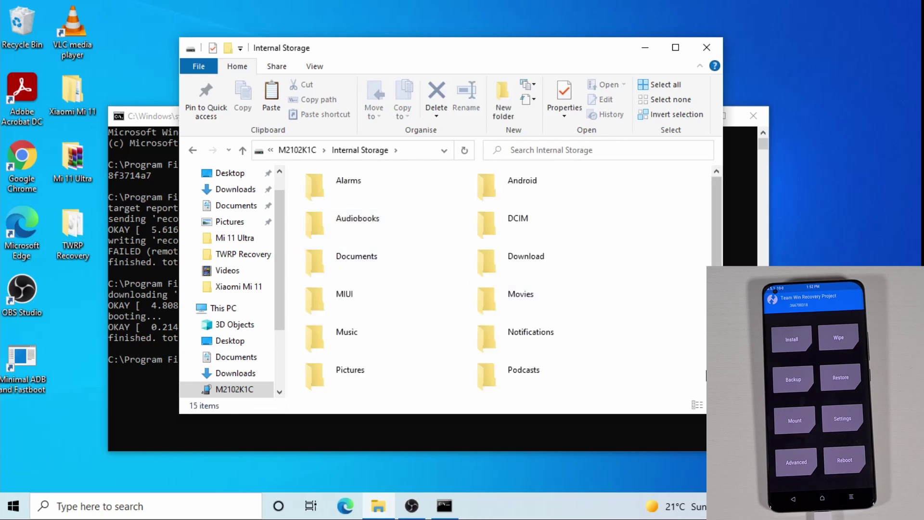
scroll(506, 289, "down", 2)
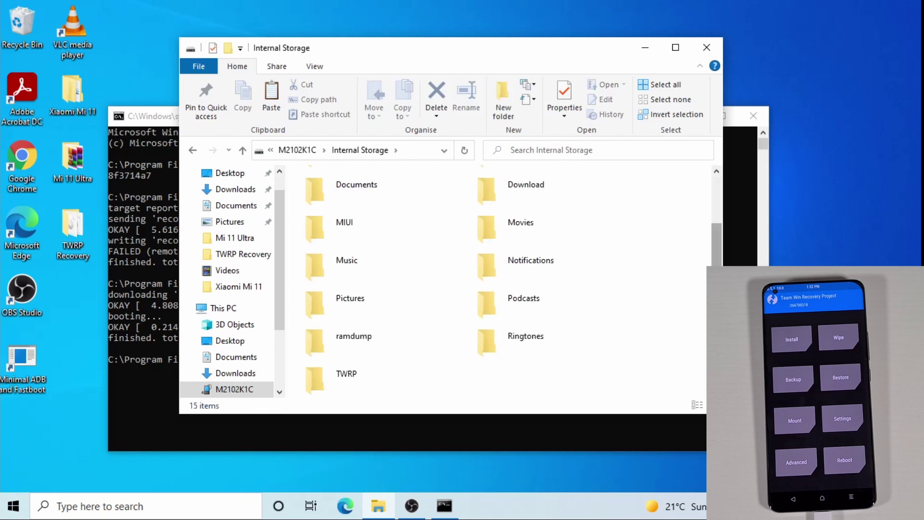
right_click(562, 367)
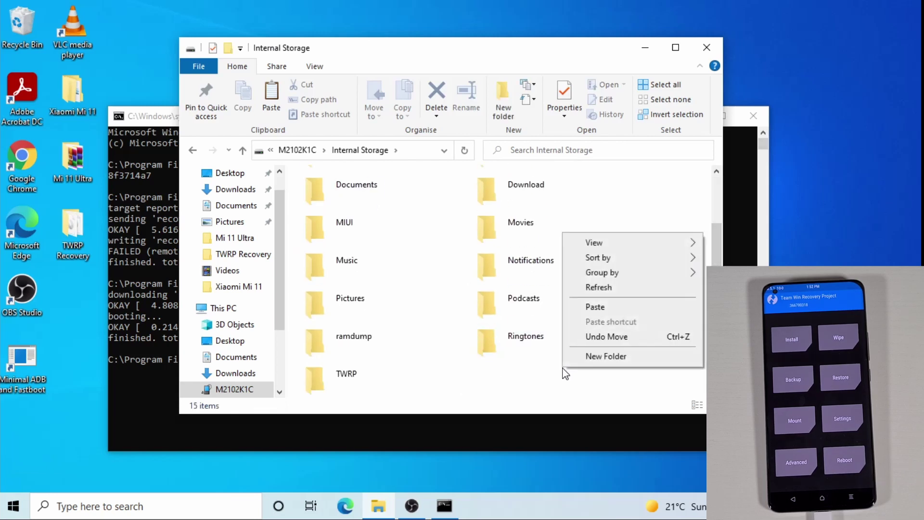
left_click(615, 307)
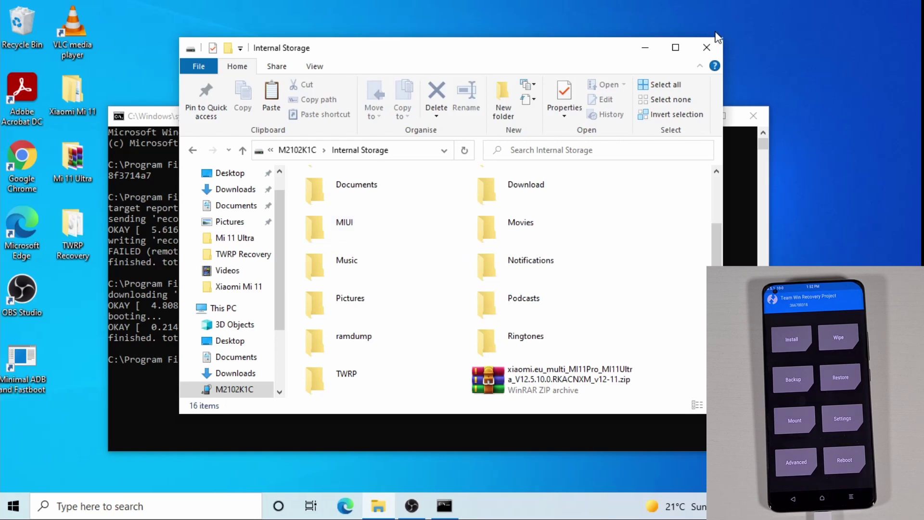
left_click(708, 47)
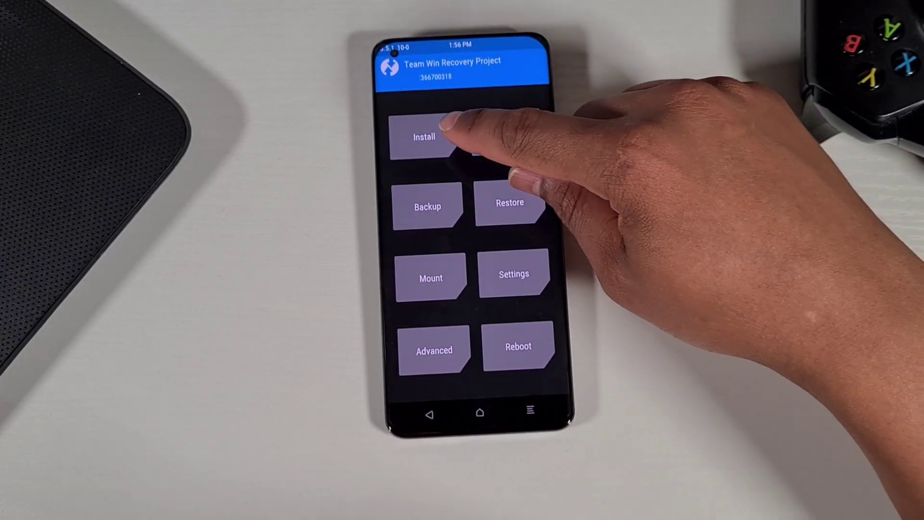
Install the xiaomi.eu ROM zip from internal storage and swipe to confirm the flash.
left_click(422, 133)
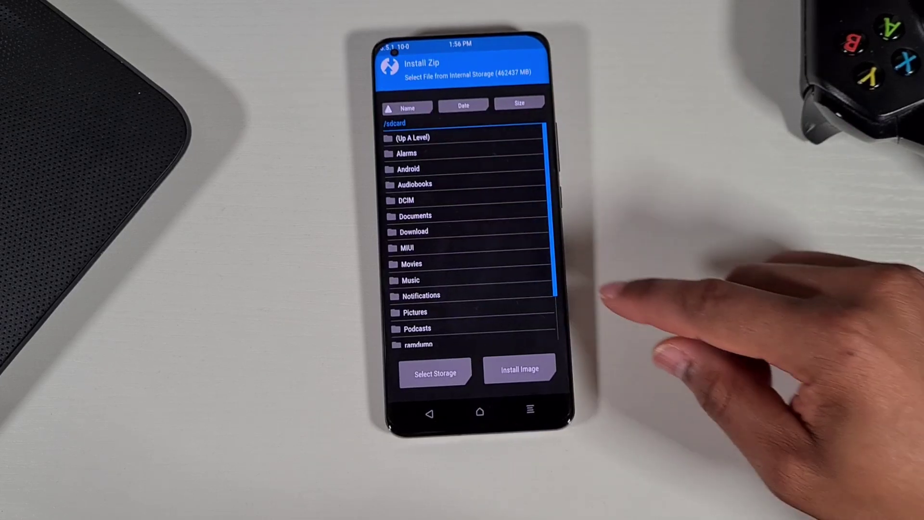
scroll(482, 241, "down", 3)
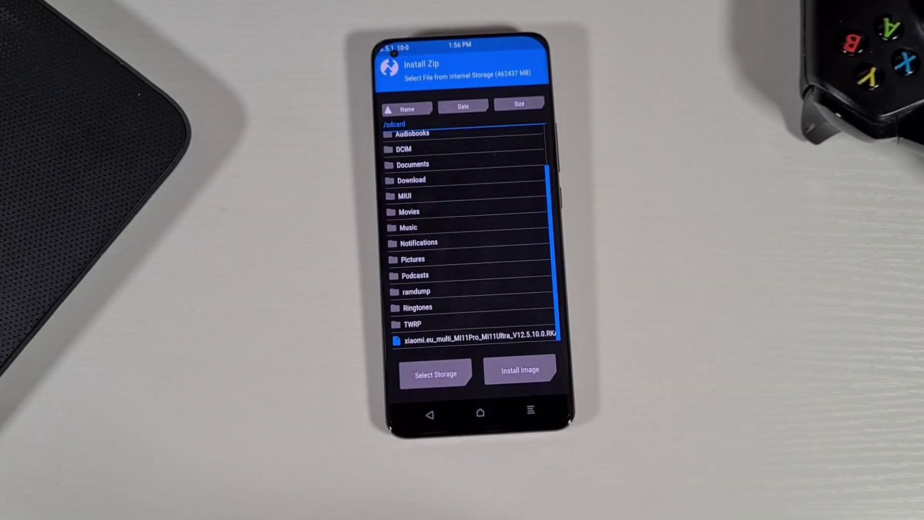
left_click(481, 336)
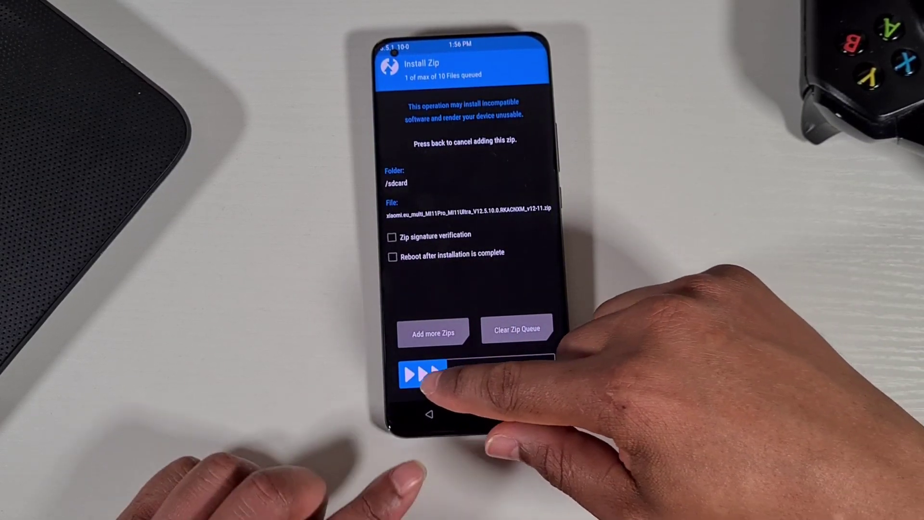
left_click_drag(424, 377, 544, 371)
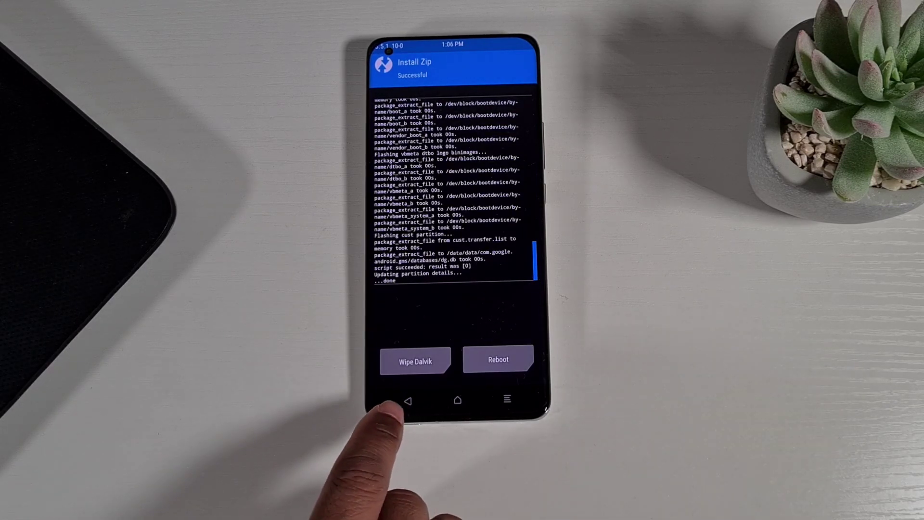
Format the data partition from Wipe > Format Data, confirming with 'yes'.
left_click(407, 400)
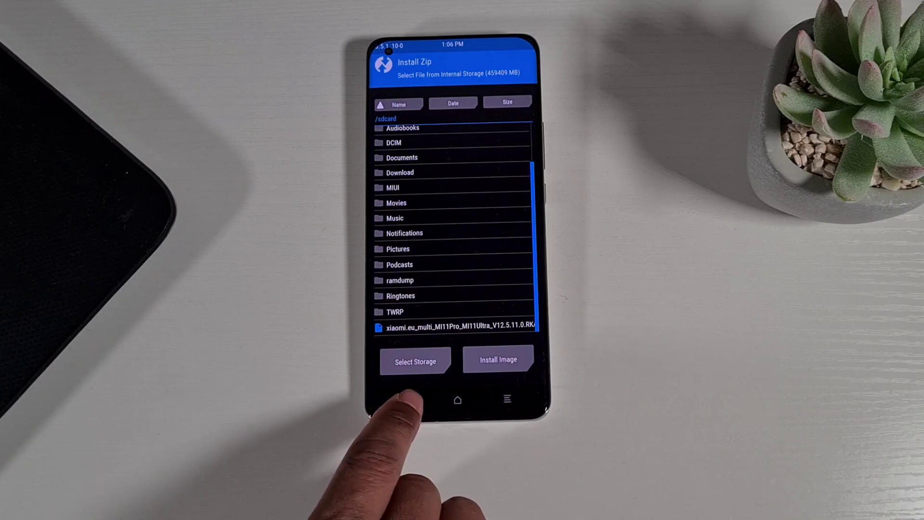
left_click(407, 401)
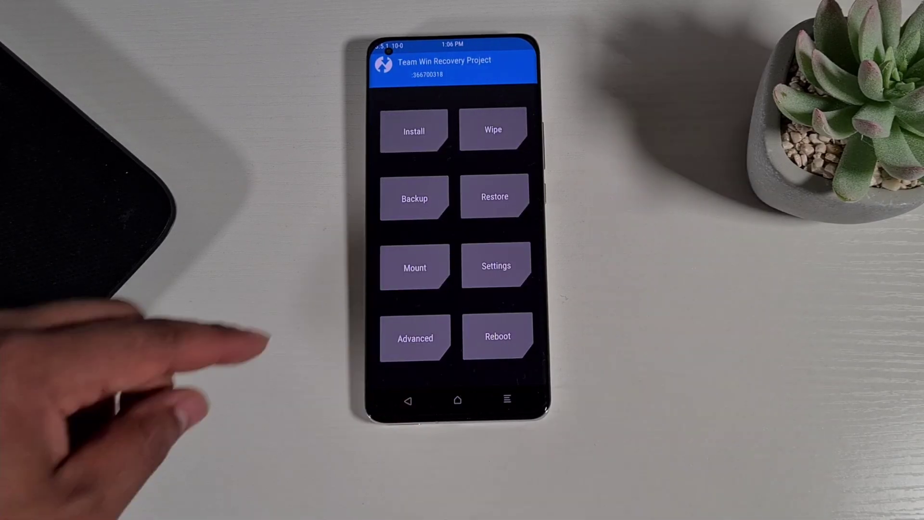
left_click(494, 127)
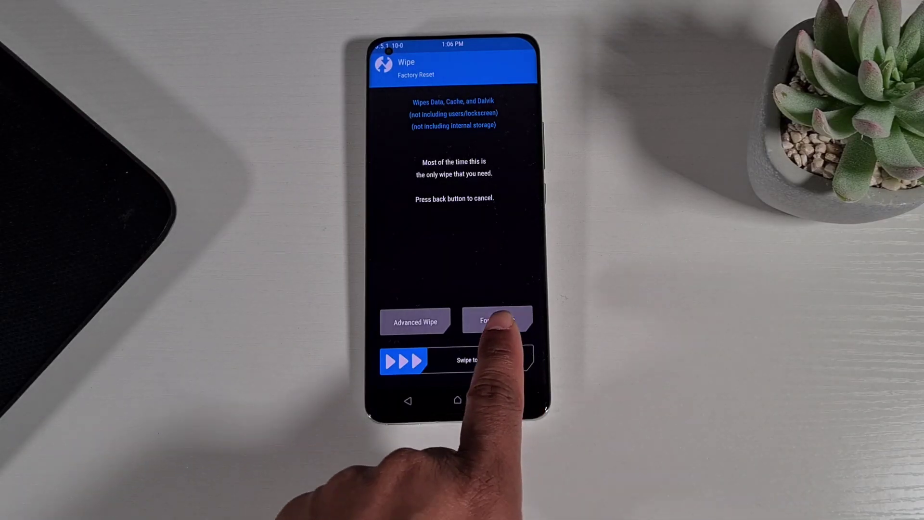
left_click(498, 322)
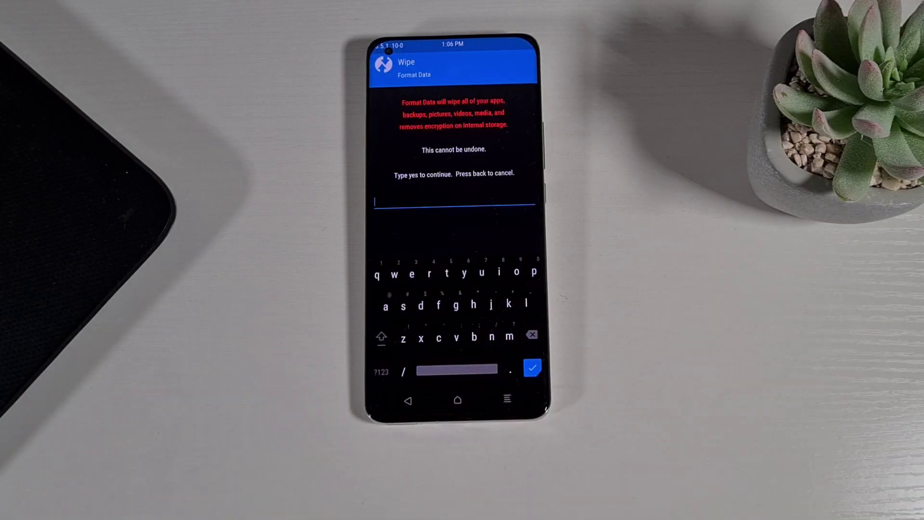
type("yes")
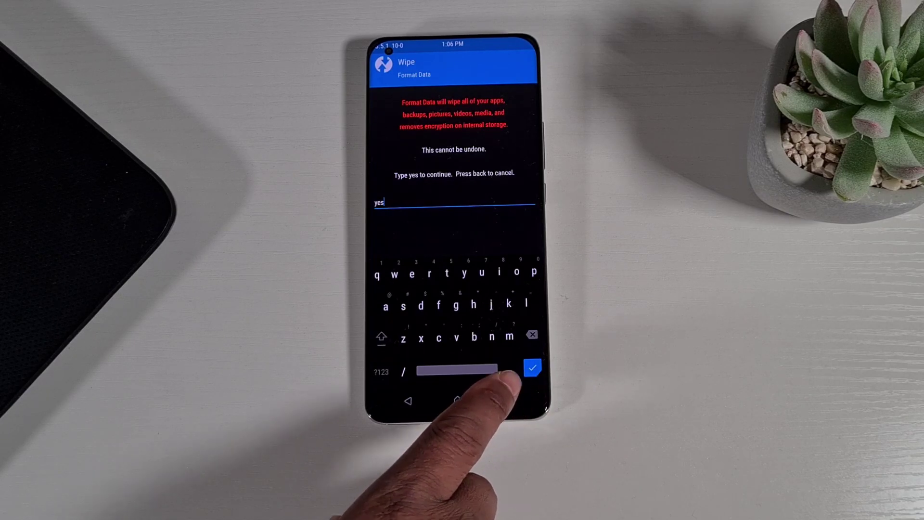
left_click(533, 367)
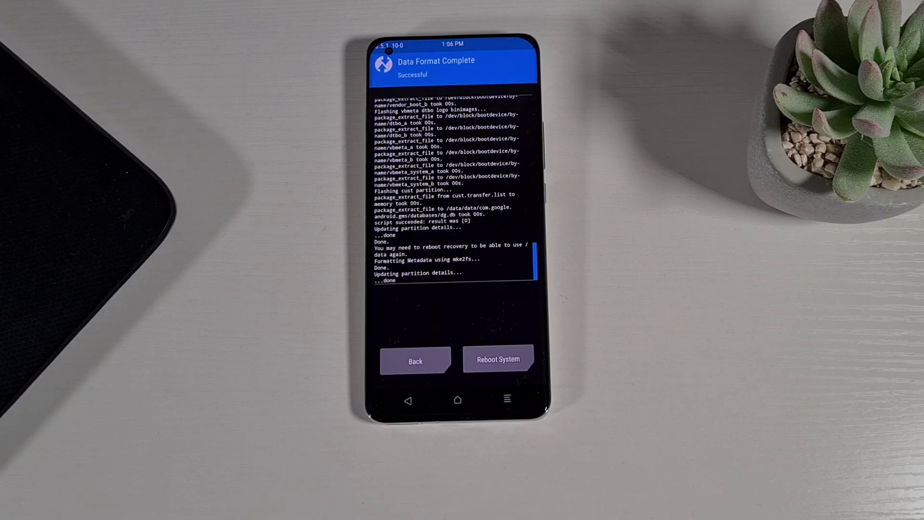
Return to the TWRP main menu and bring up the Reboot options.
left_click(415, 361)
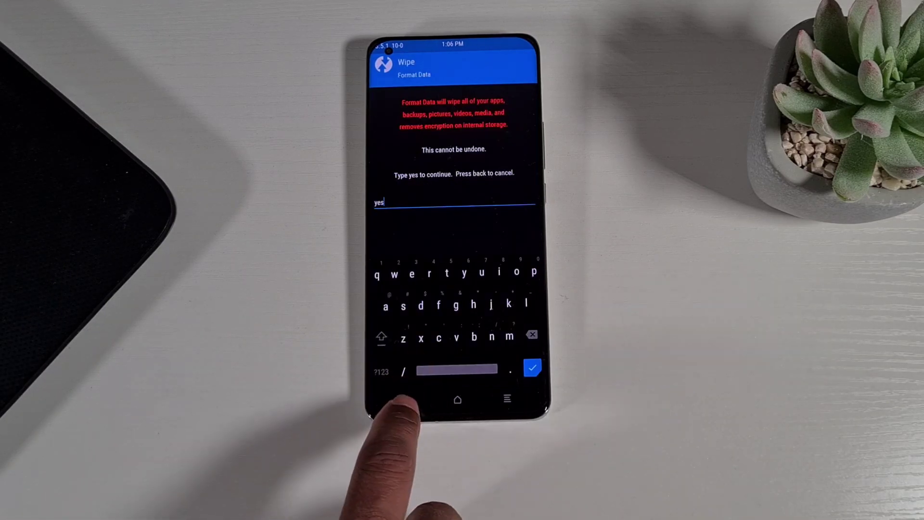
left_click(403, 399)
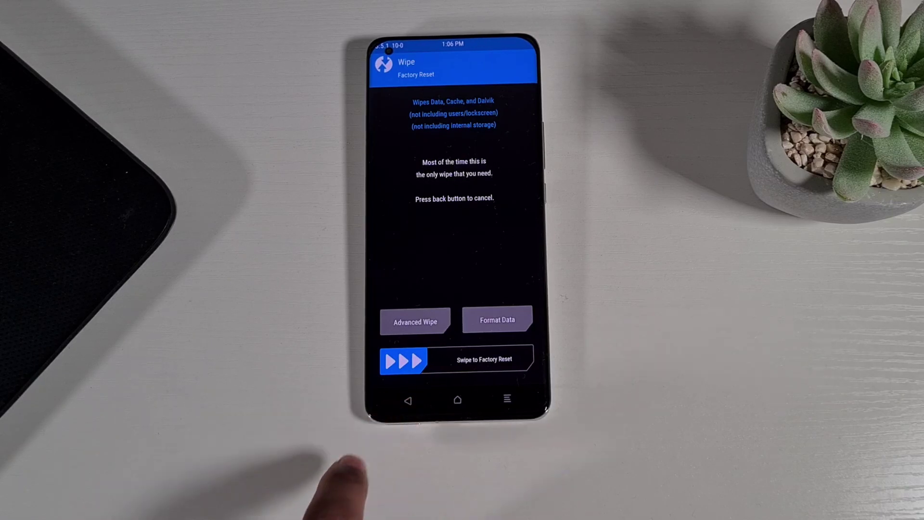
left_click(408, 400)
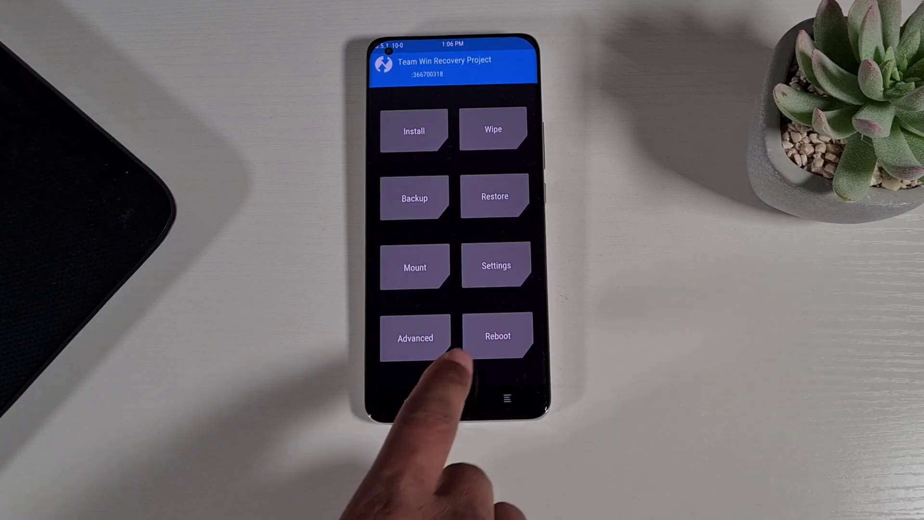
left_click(493, 337)
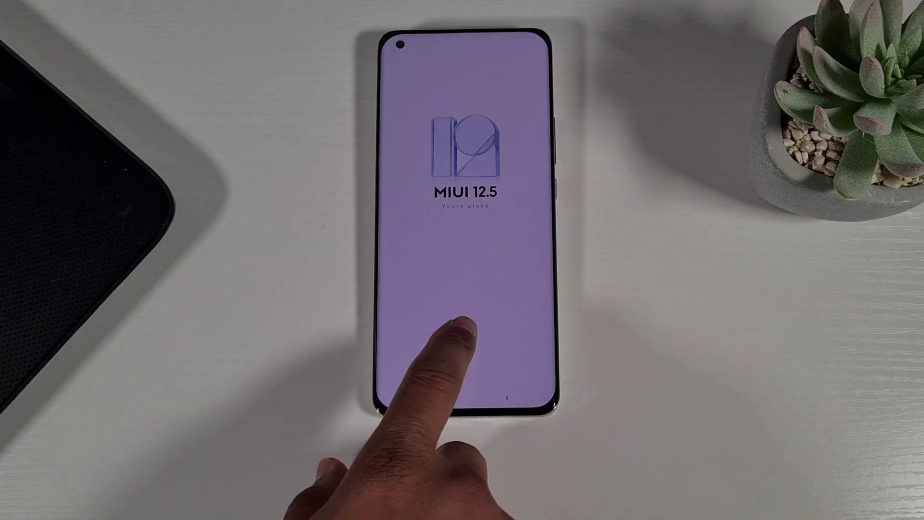
Step through MIUI's first-time setup pages until the home screen appears.
left_click(466, 337)
left_click(481, 366)
left_click(526, 368)
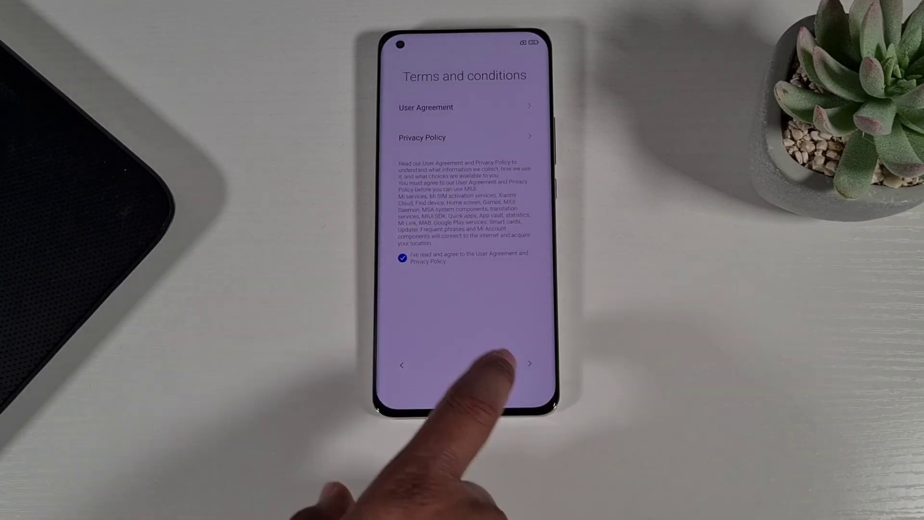
left_click(506, 381)
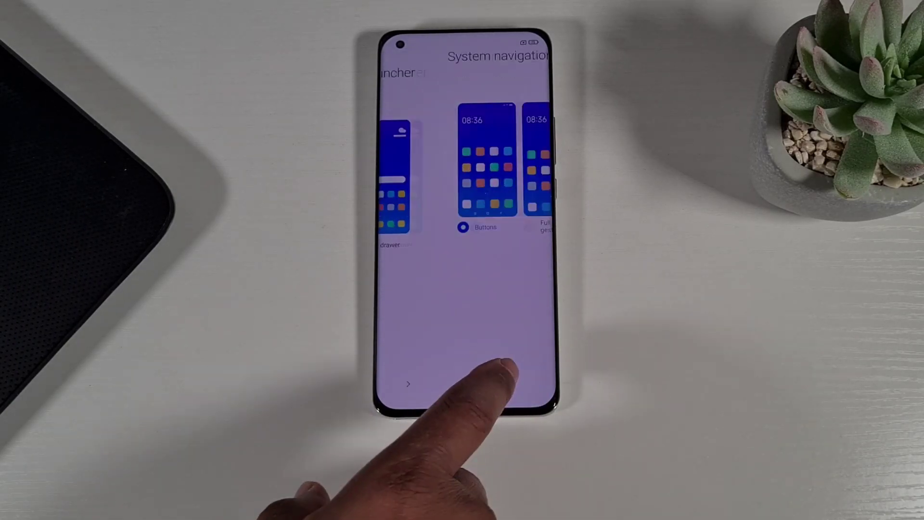
left_click(501, 371)
left_click(541, 384)
left_click_drag(466, 399, 466, 241)
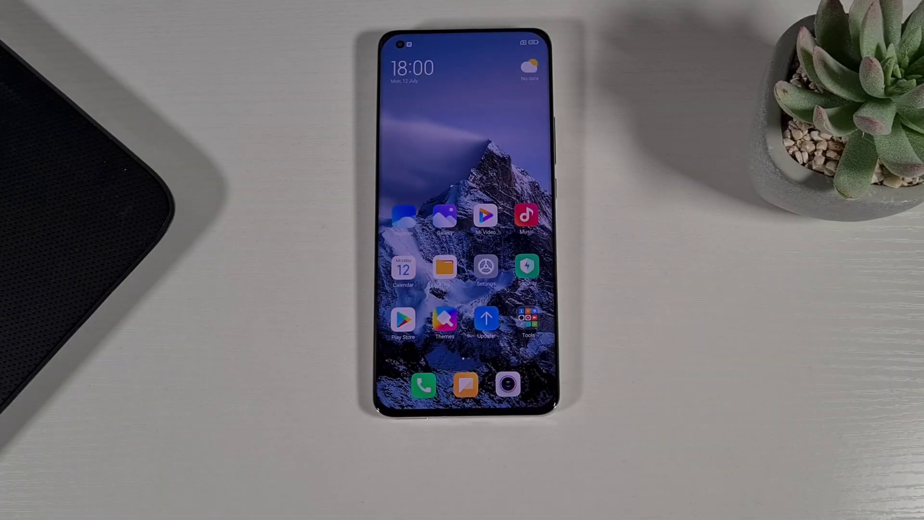
Confirm Settings > My device shows MIUI by xiaomi.eu 12.5.11 Stable, then return home.
left_click_drag(505, 310, 549, 291)
left_click(448, 291)
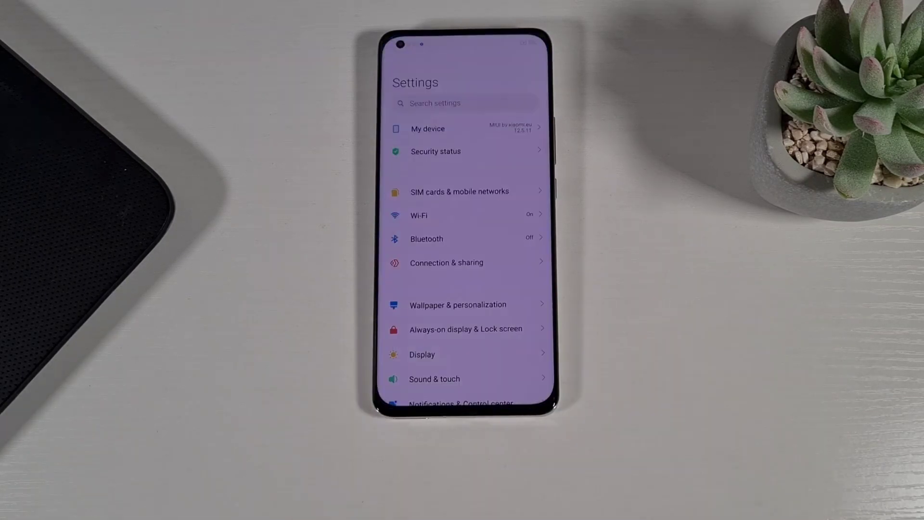
left_click(427, 152)
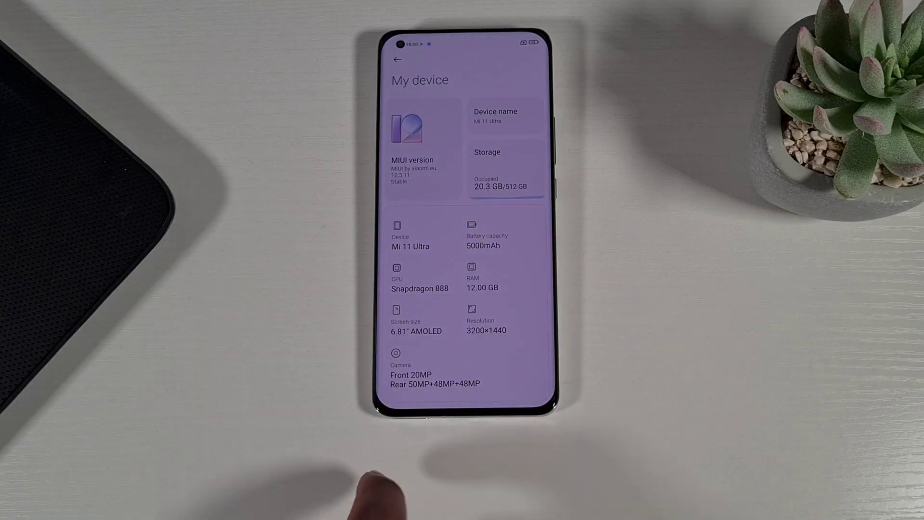
left_click_drag(450, 404, 453, 298)
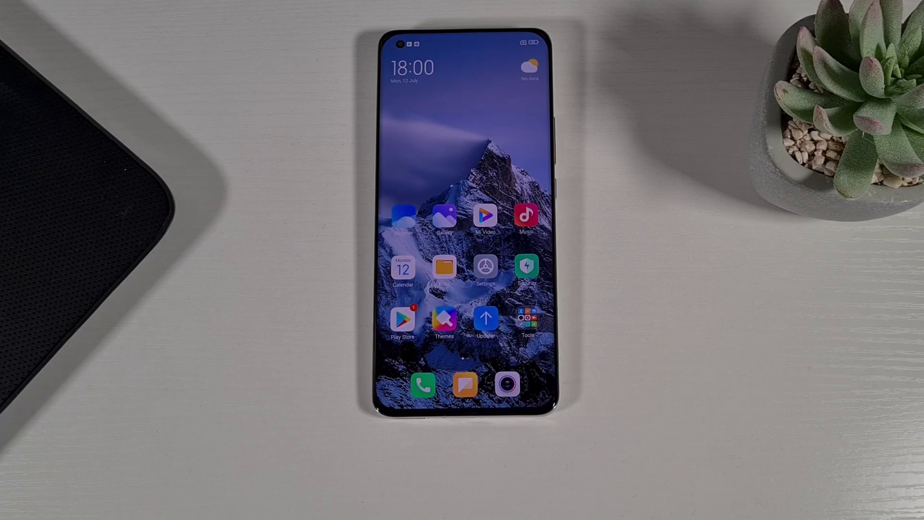